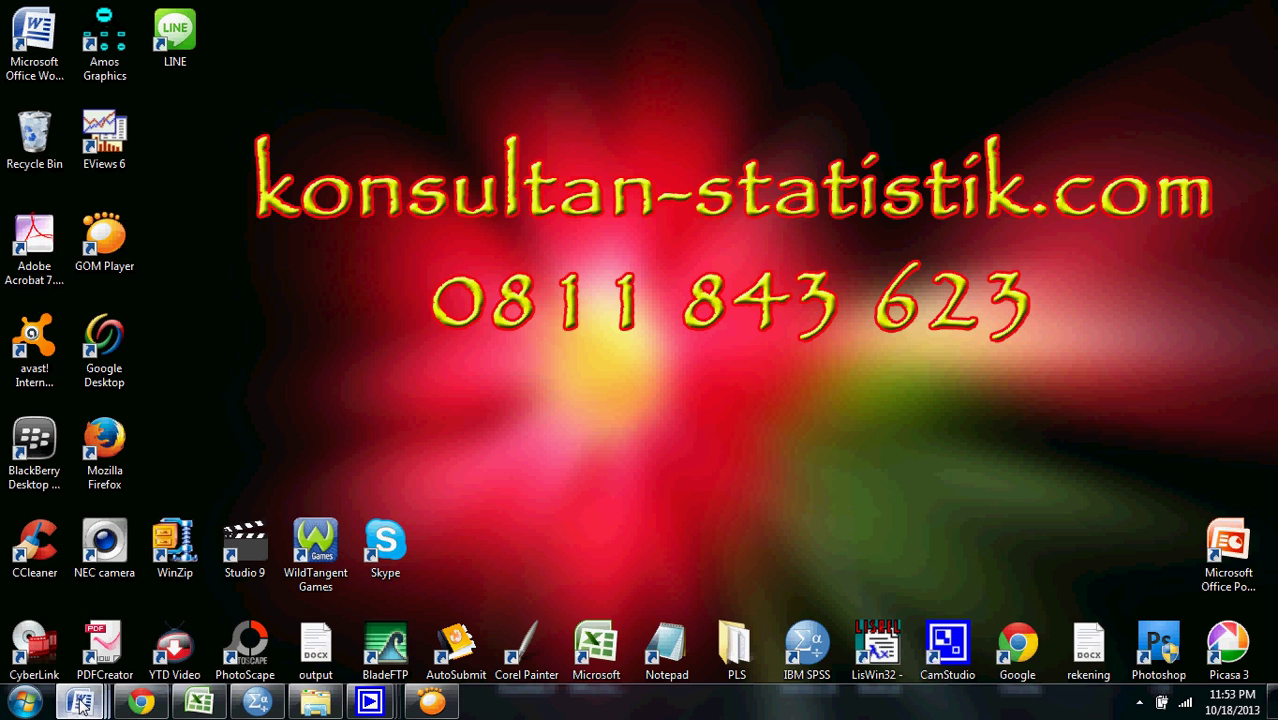
- Switch to the bahan document in Word and highlight X and IQ in the simple linear regression equations
mouse_move(80, 703)
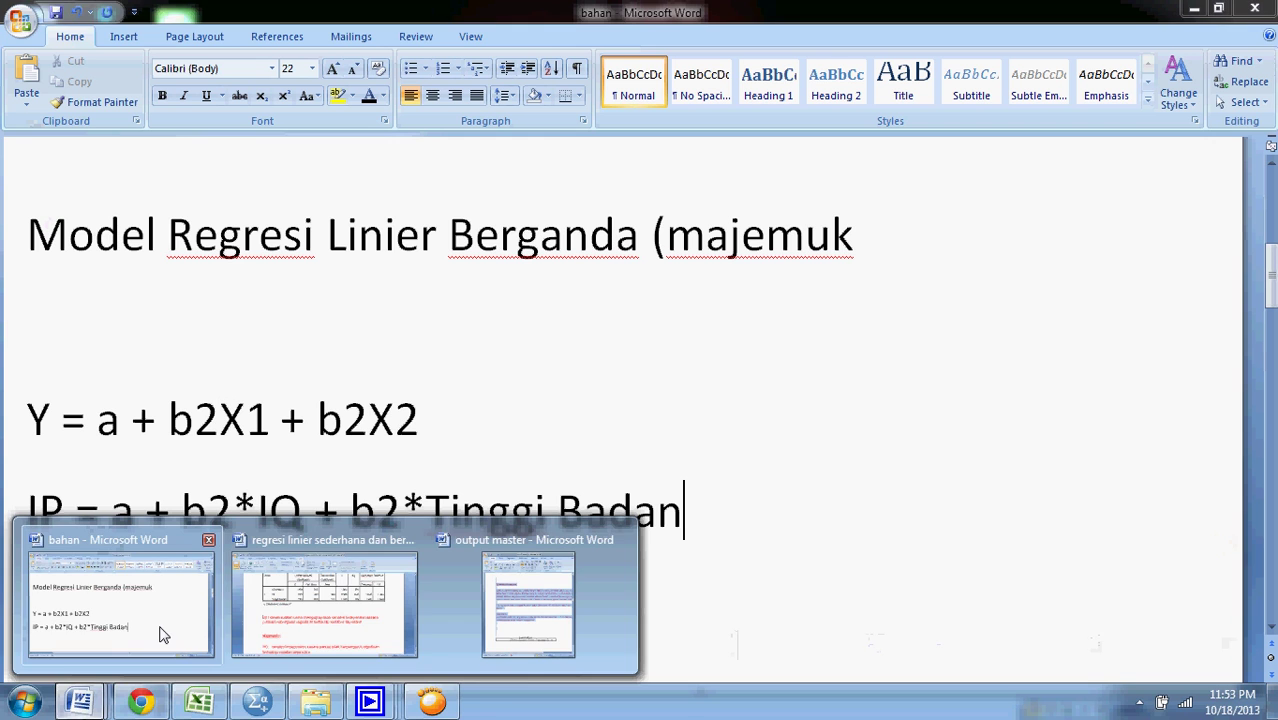
click(100, 605)
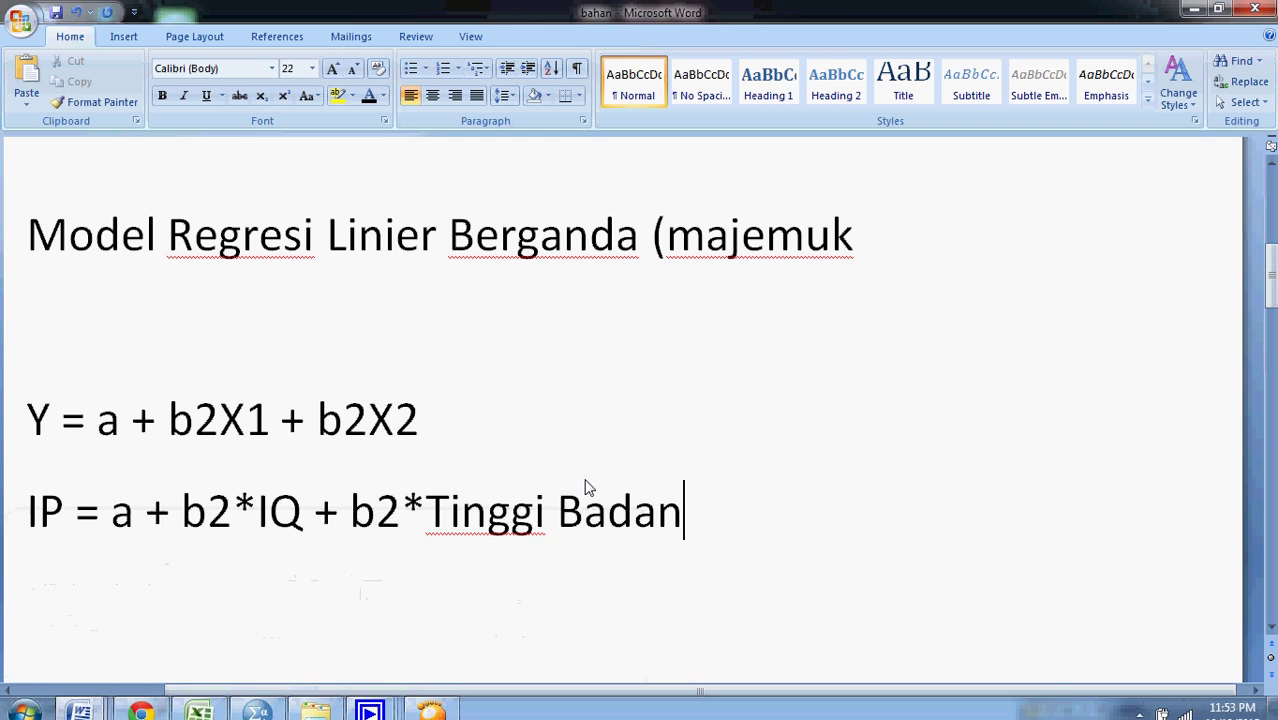
scroll(1100, 452, up, 5)
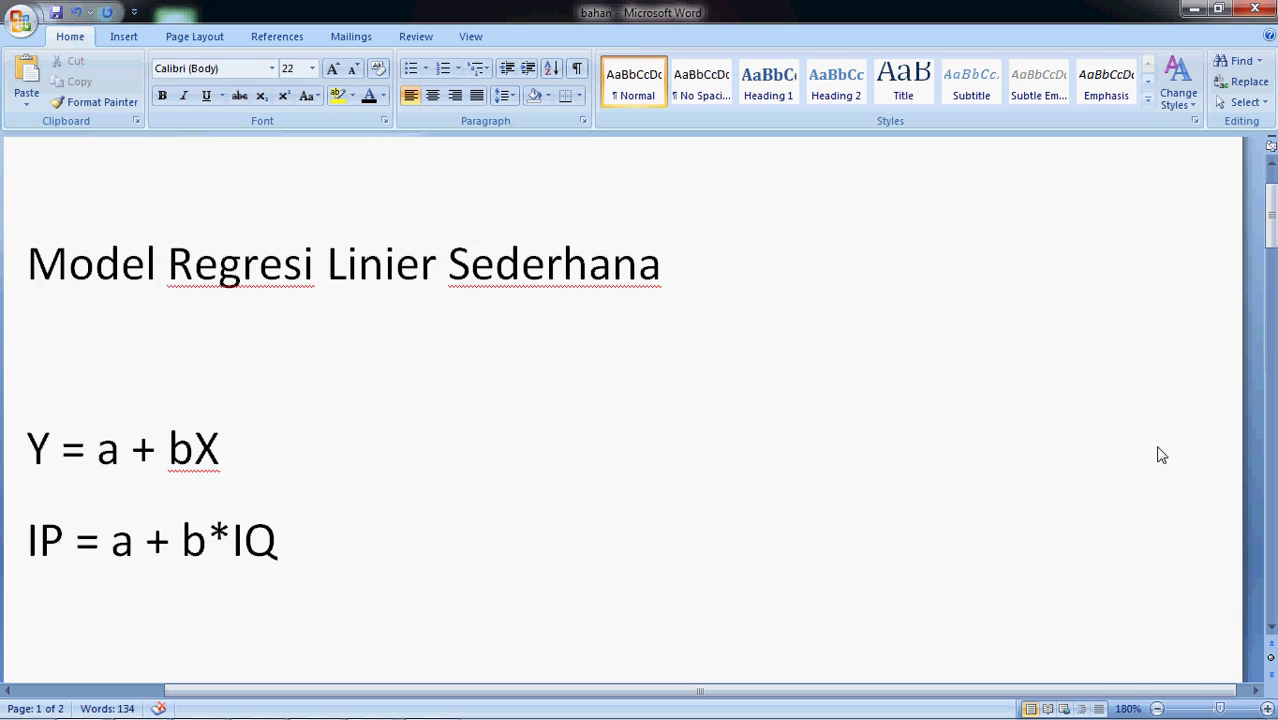
scroll(1161, 455, down, 1)
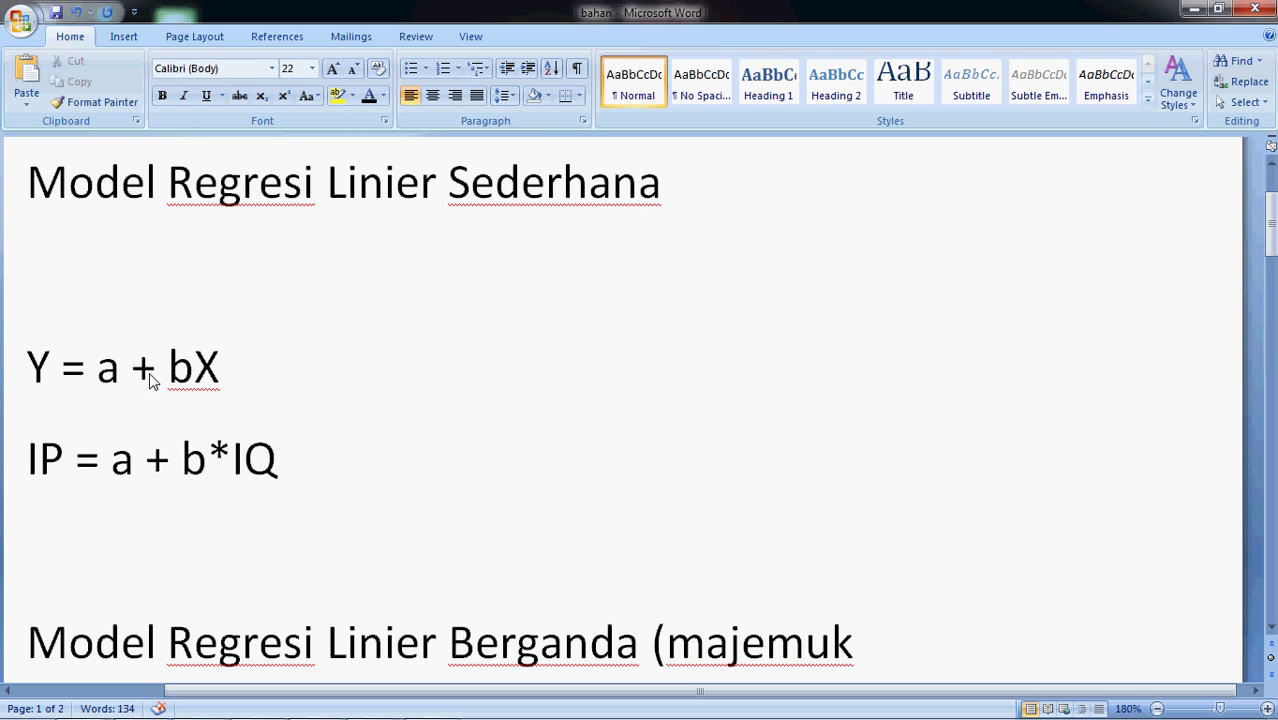
drag(222, 373, 194, 373)
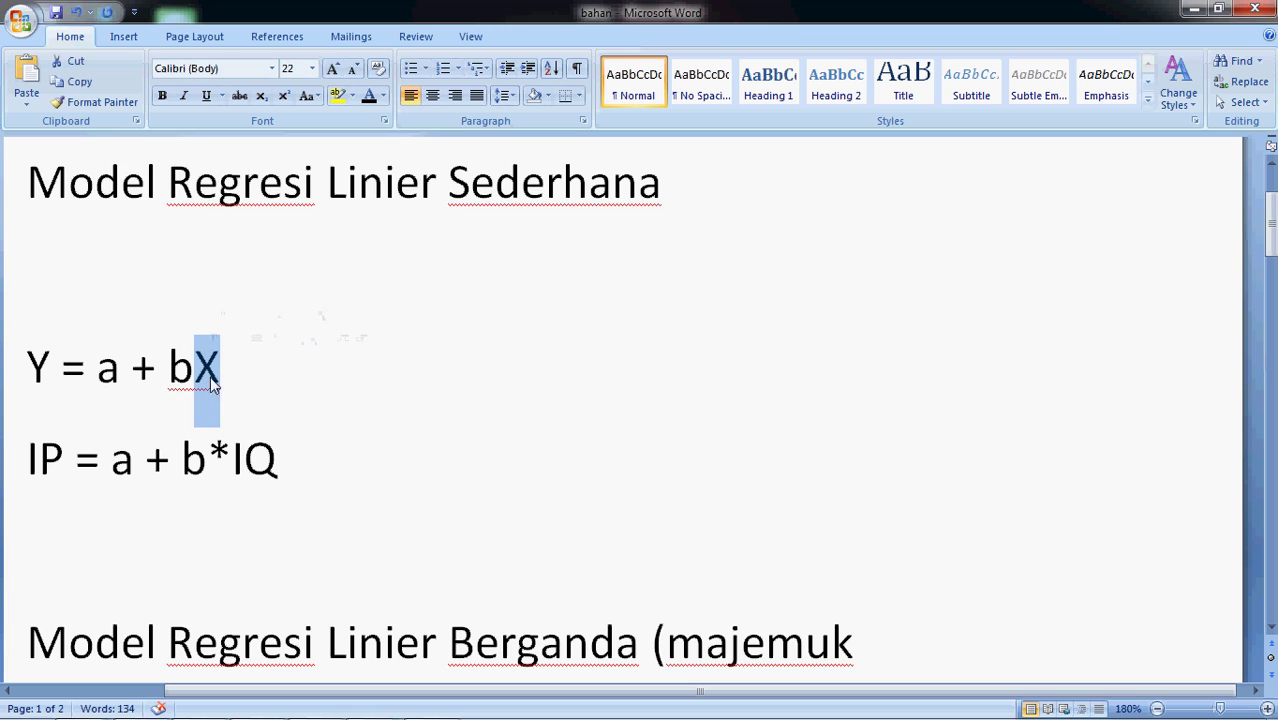
drag(322, 463, 236, 455)
- Add the missing closing parenthesis after "majemuk" in the Model Regresi Linier Berganda heading
scroll(542, 457, down, 4)
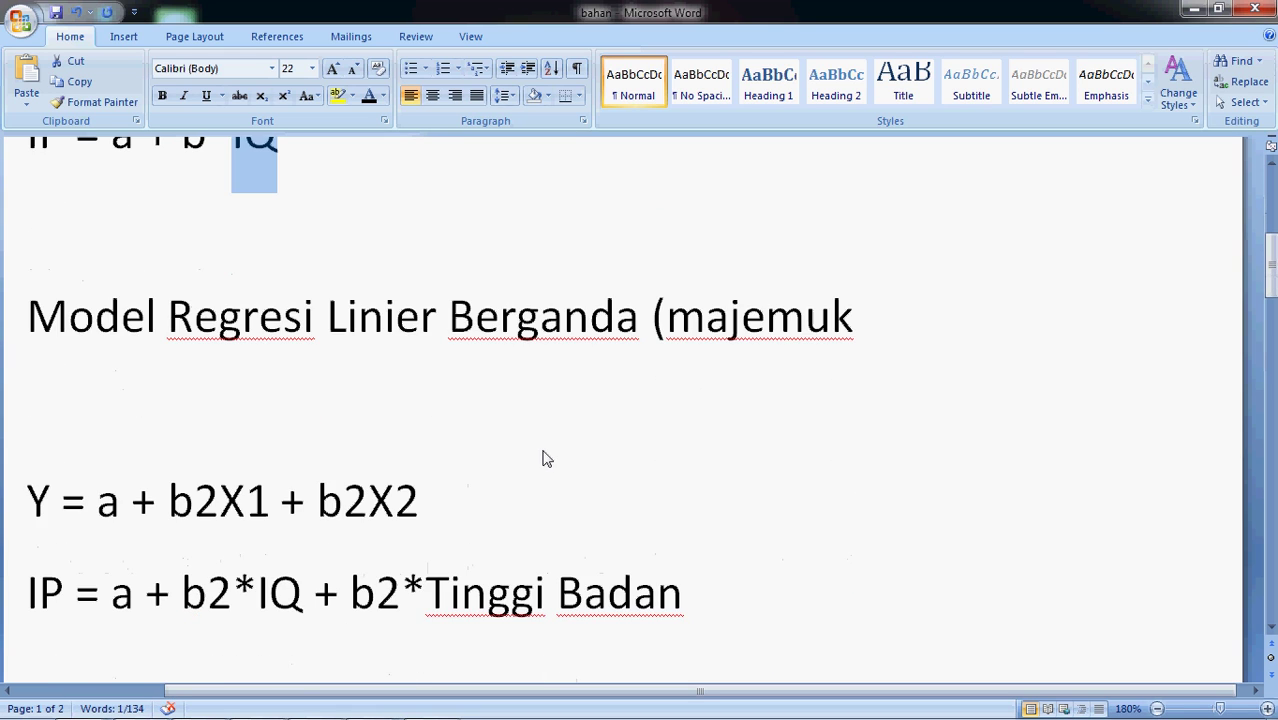
scroll(546, 458, down, 1)
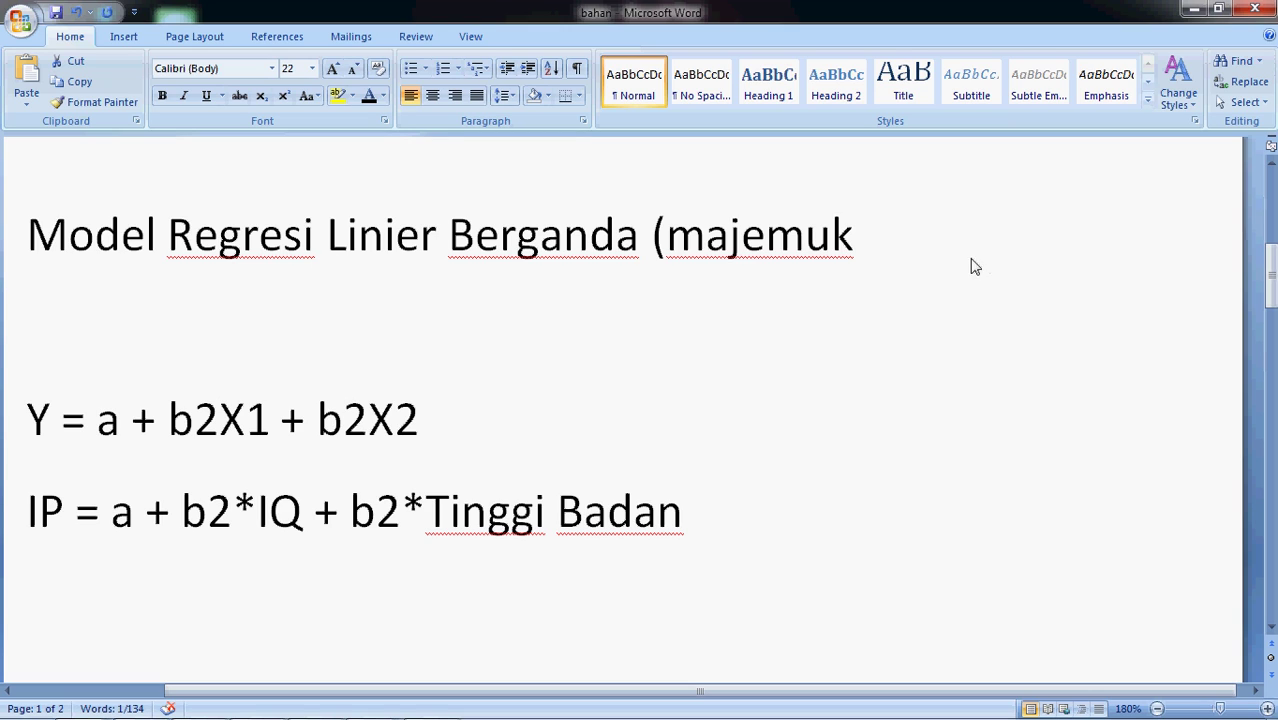
click(877, 256)
text())
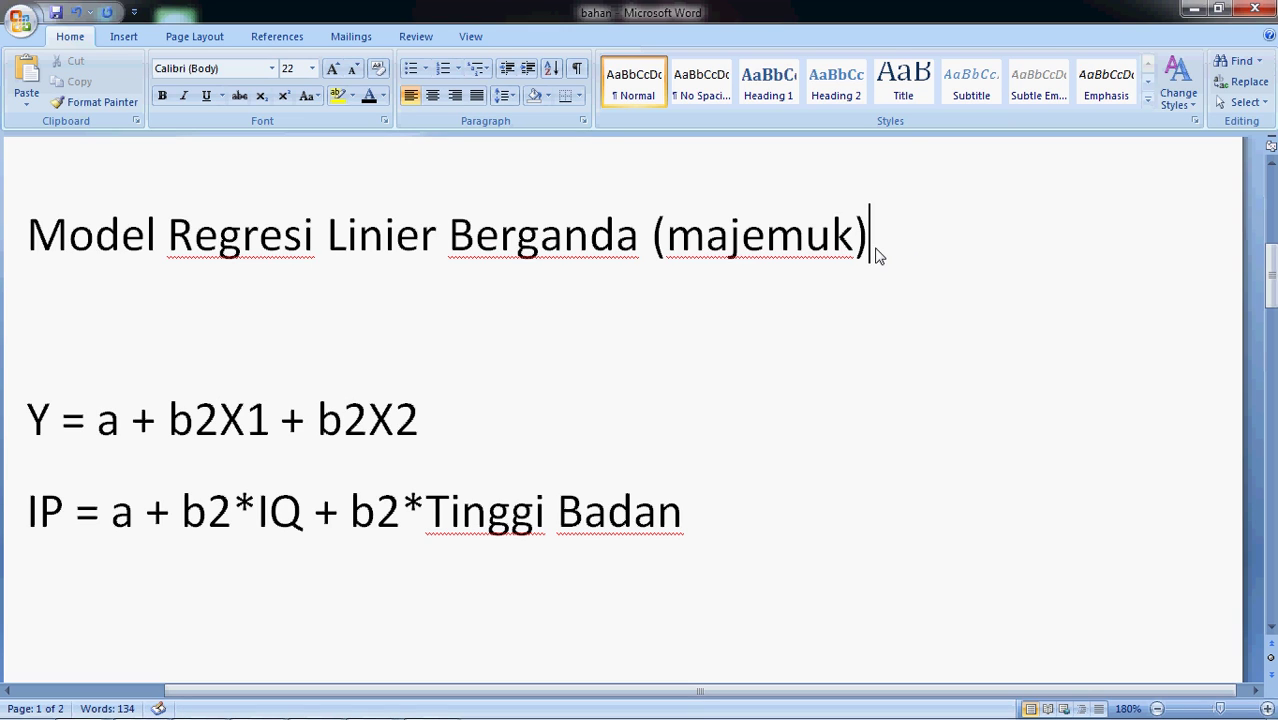
- Highlight X2 and X1 in the multiple regression equation and extend it after b2X2 with "+ ..... + bnXn"
drag(421, 425, 383, 422)
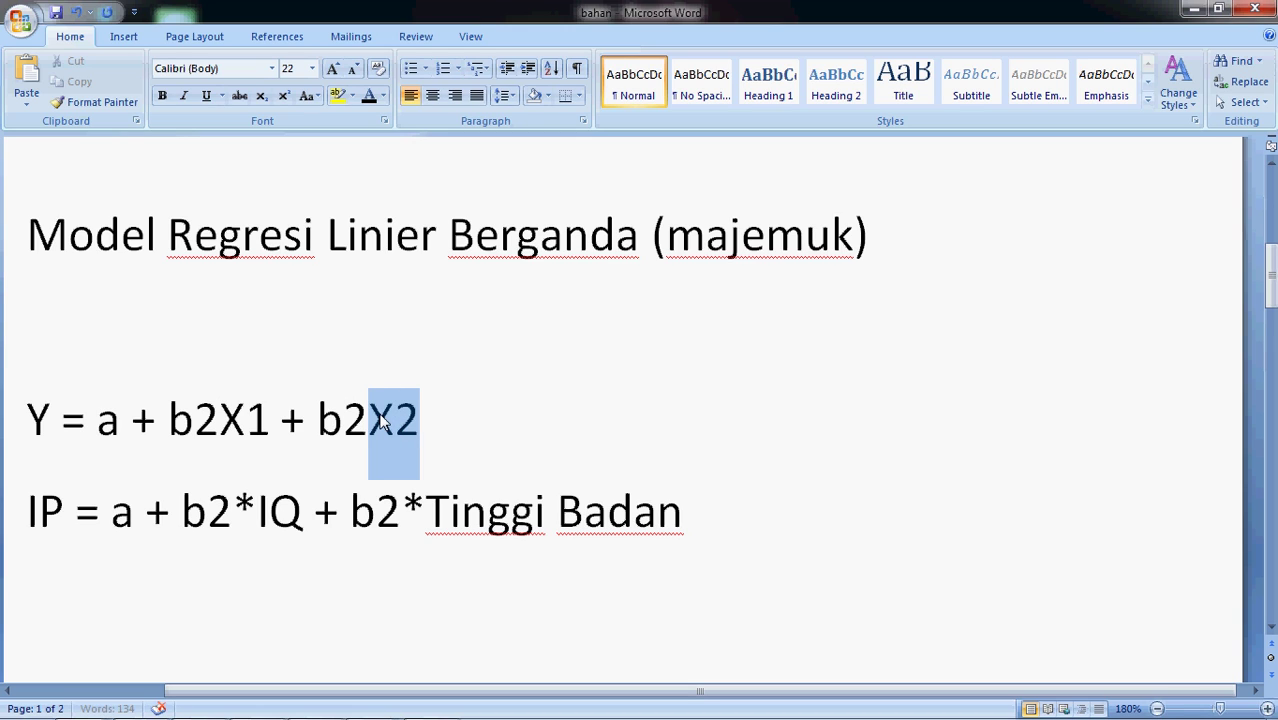
click(276, 425)
drag(276, 425, 248, 425)
click(447, 424)
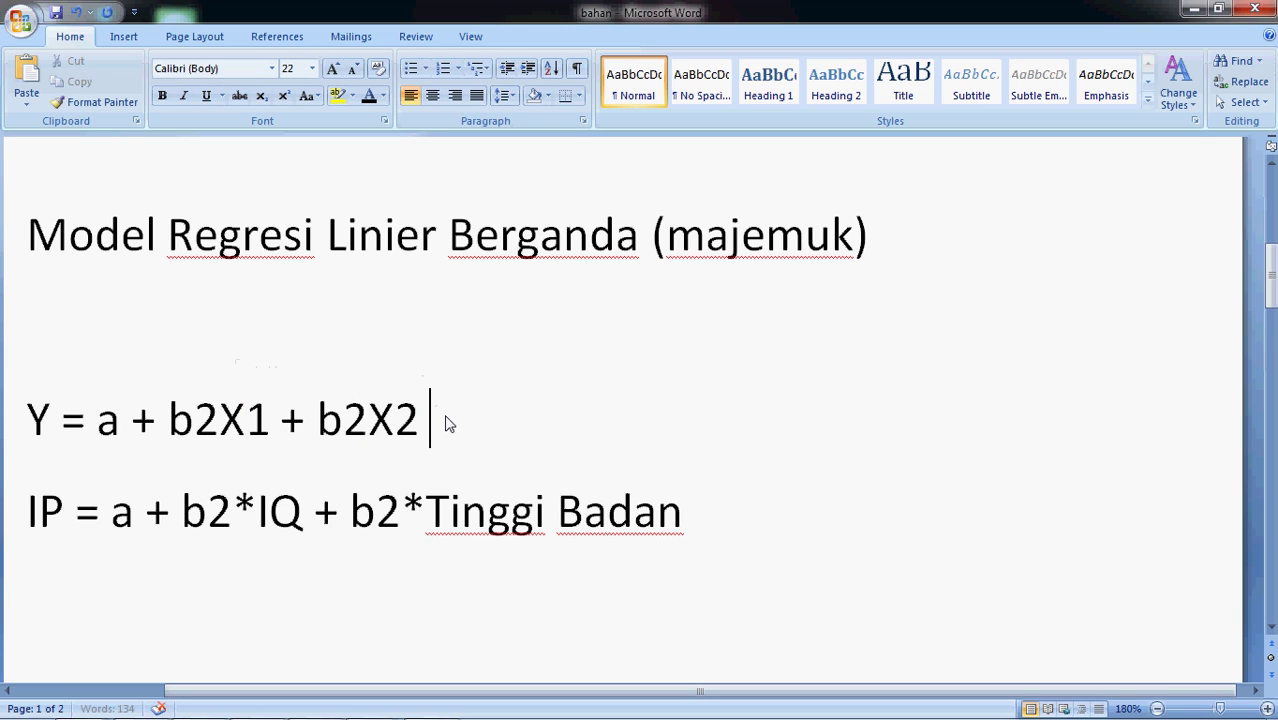
text(+ ..... + X)
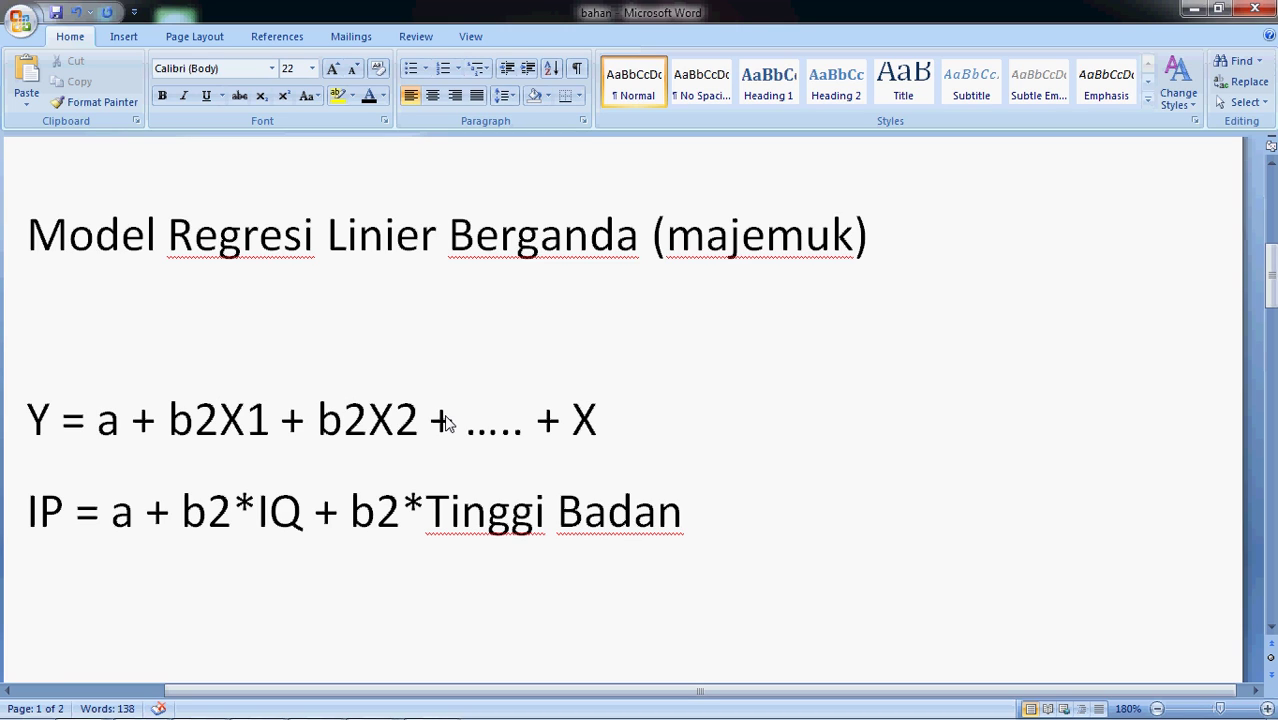
key(BackSpace)
text(b)
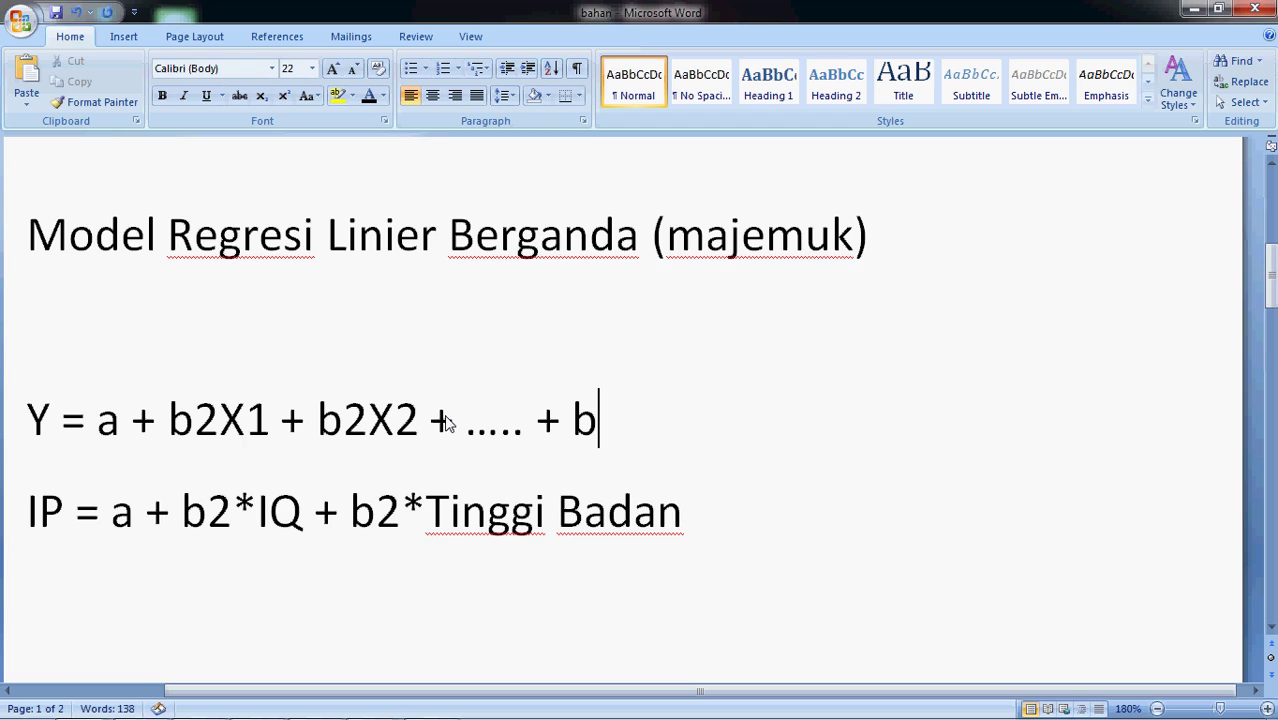
text(nX)
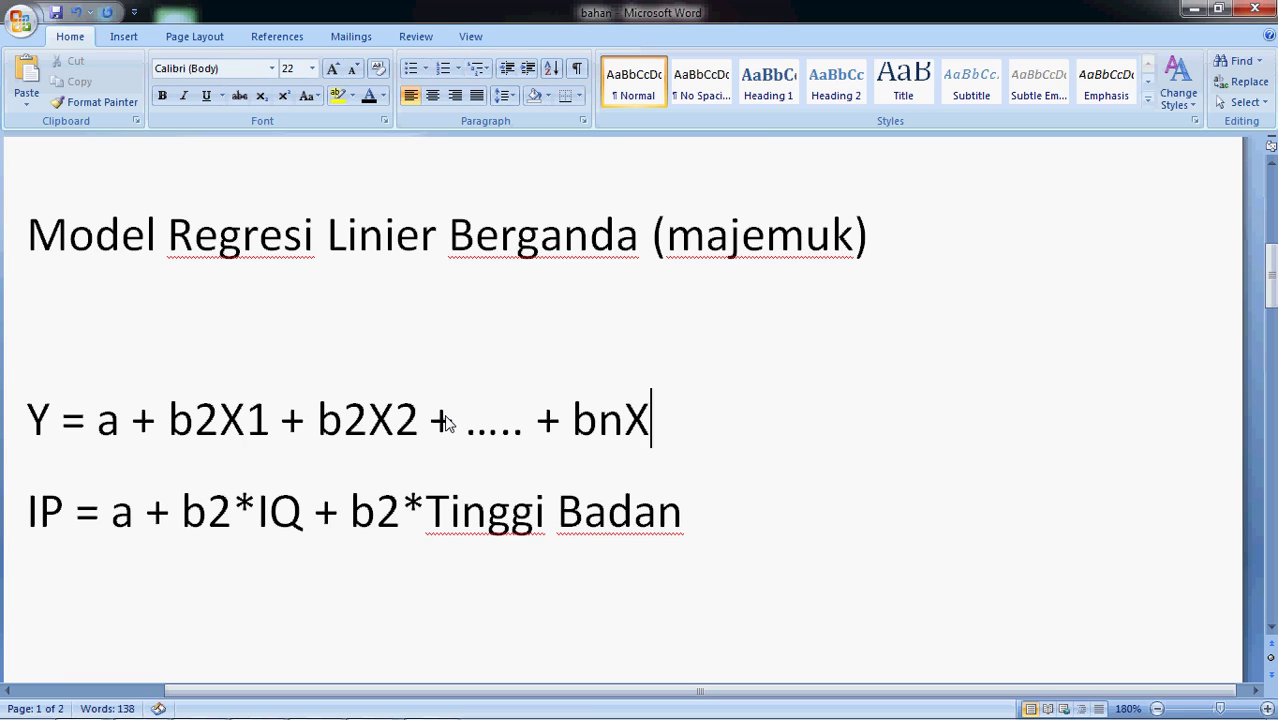
text(n)
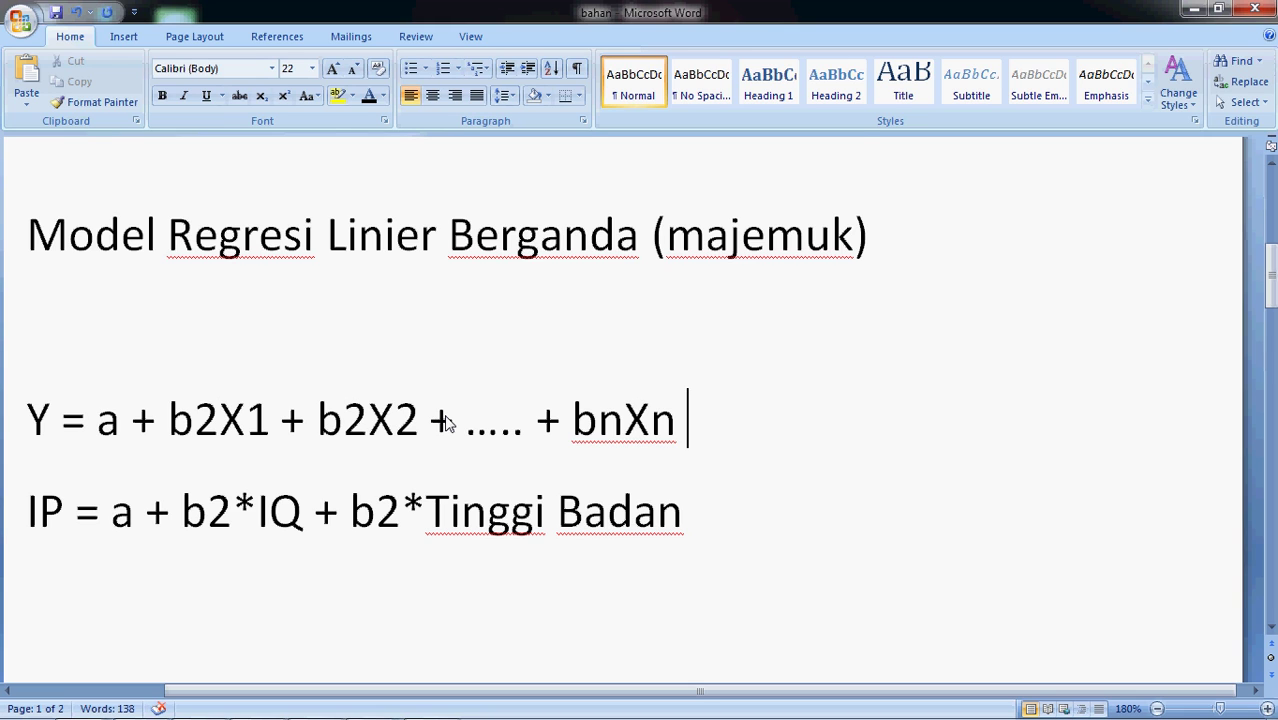
- Highlight the predictors IQ and Tinggi Badan in the IP multiple regression equation
scroll(460, 443, down, 1)
scroll(460, 443, up, 1)
drag(258, 516, 303, 517)
drag(426, 516, 762, 531)
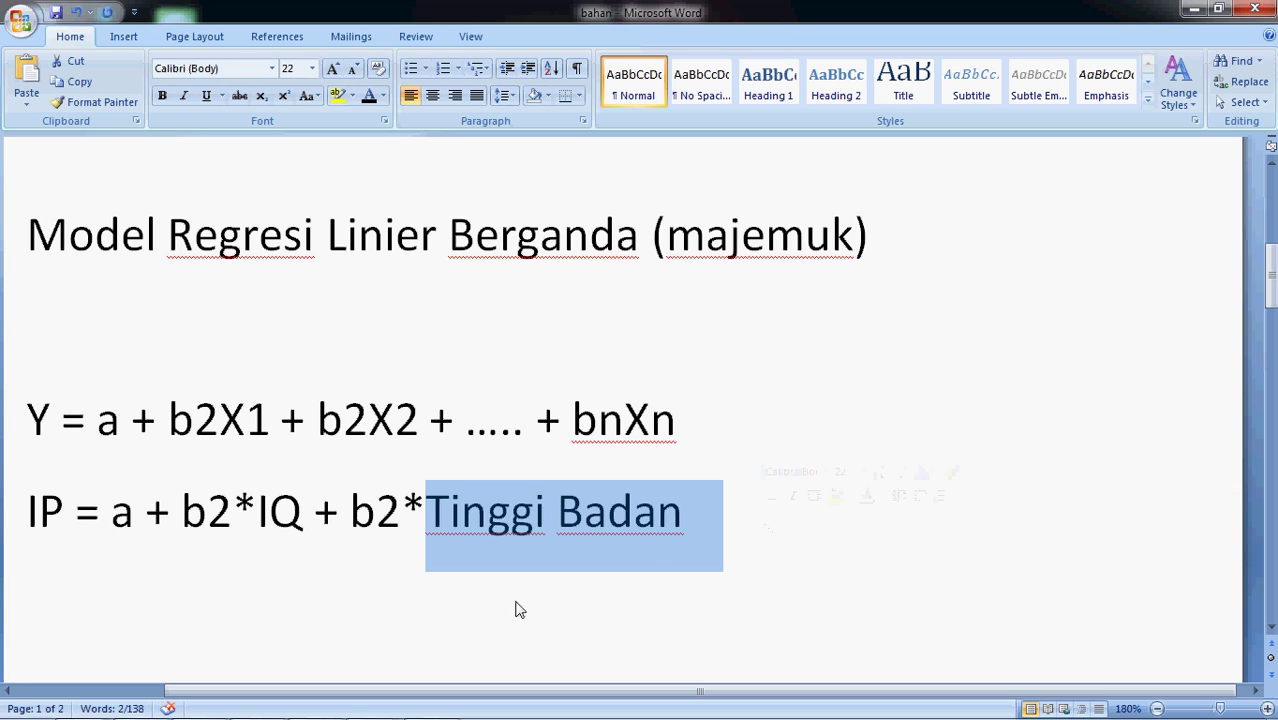
- Switch to the data latihan2.sav dataset in SPSS and look through the student rows
mouse_move(258, 705)
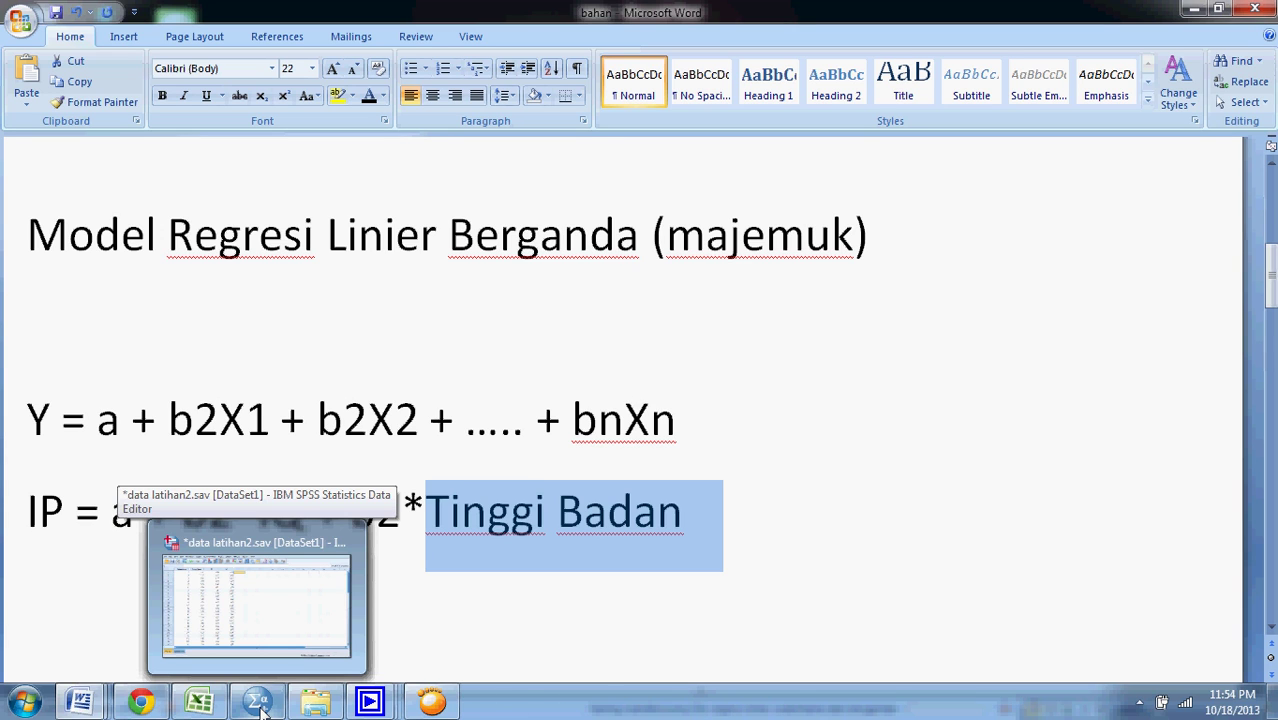
click(282, 633)
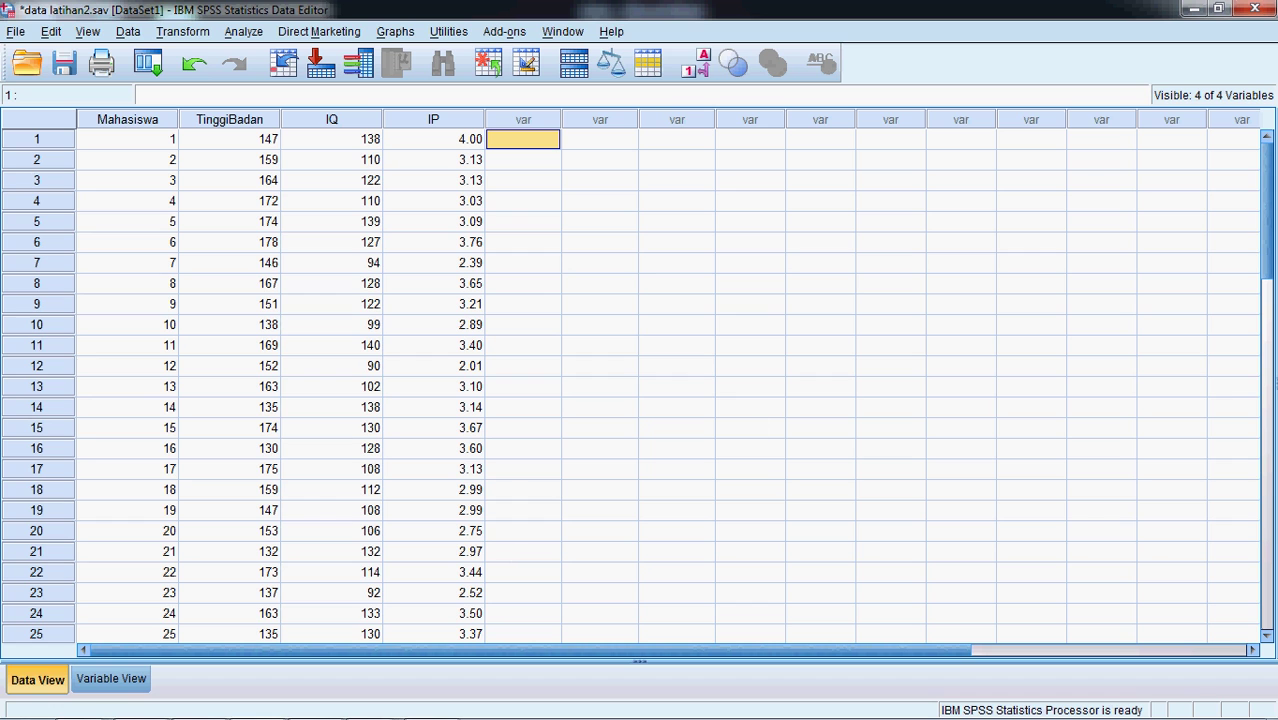
mouse_move(1266, 183)
mouse_down()
mouse_move(1260, 512)
mouse_move(1274, 200)
mouse_up()
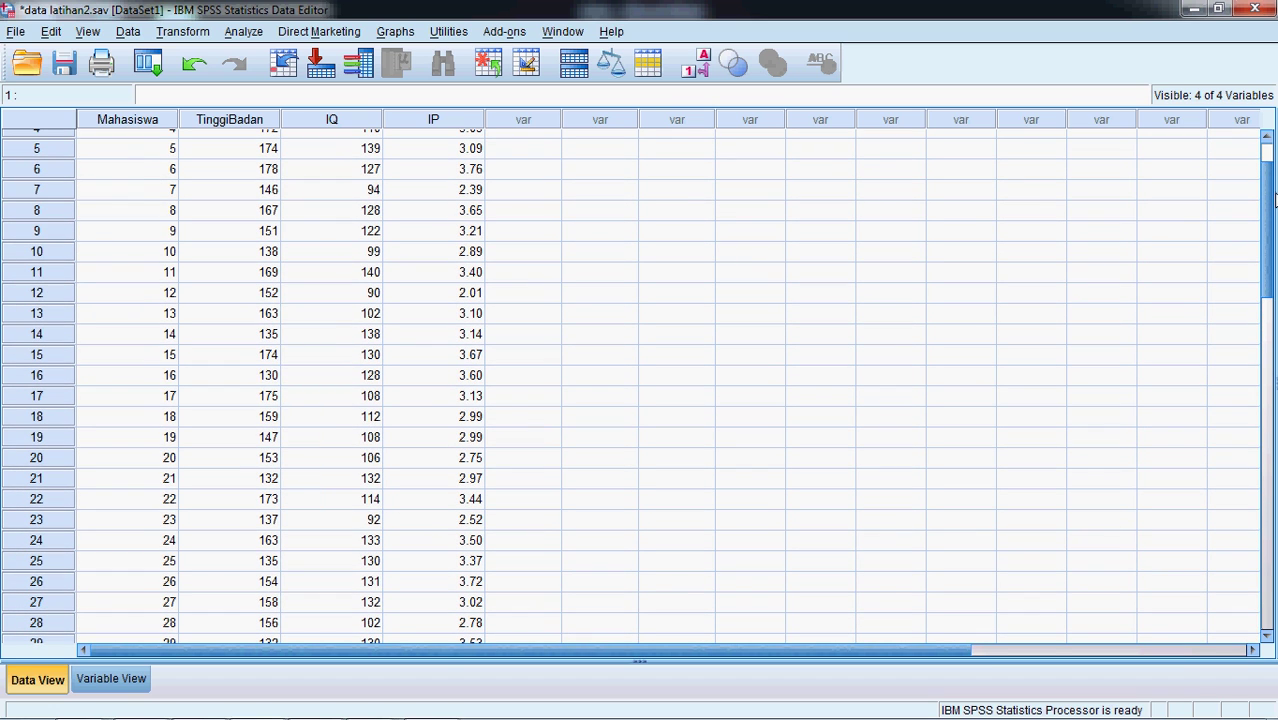
drag(1274, 200, 1274, 166)
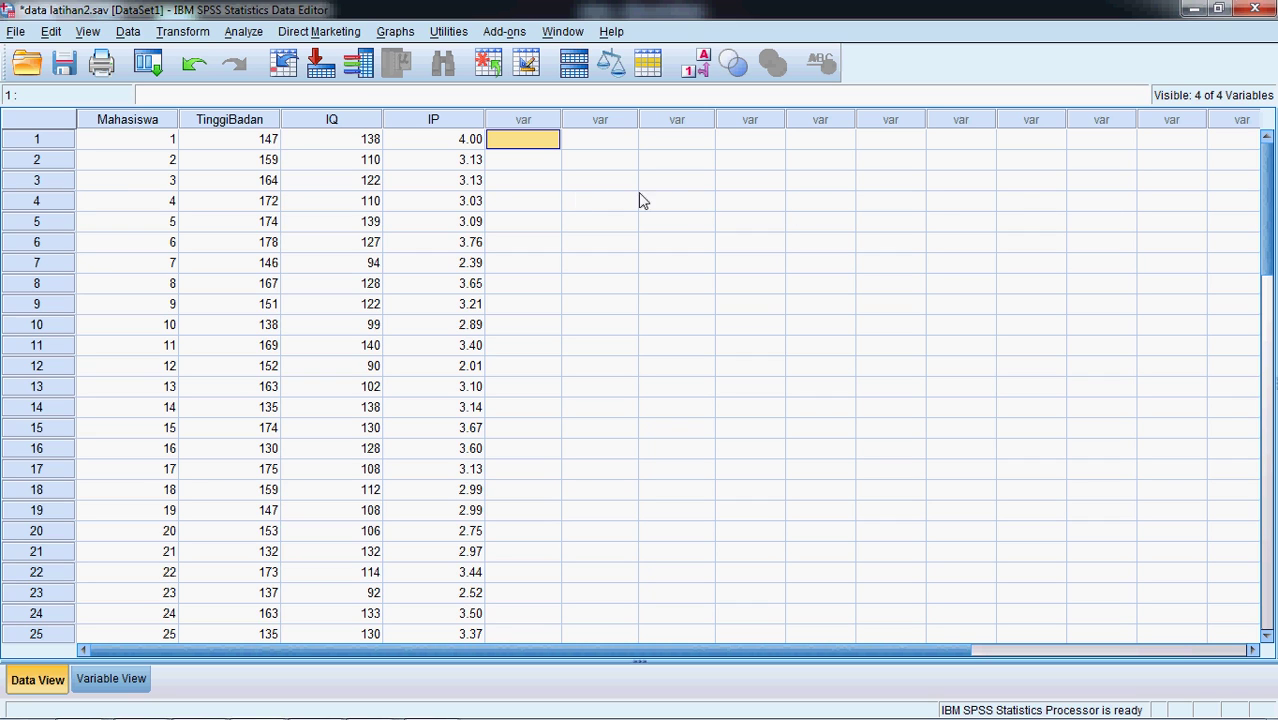
- Start a linear regression analysis and assign IP as the dependent variable
click(244, 34)
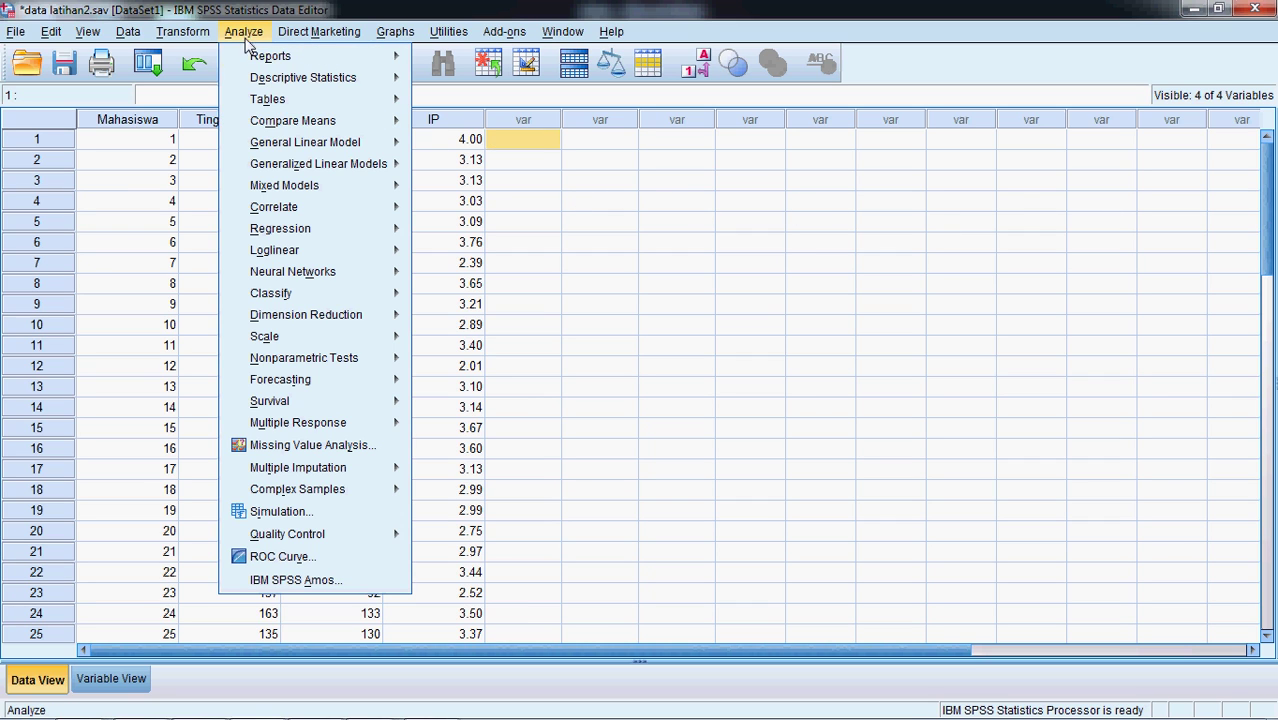
mouse_move(316, 249)
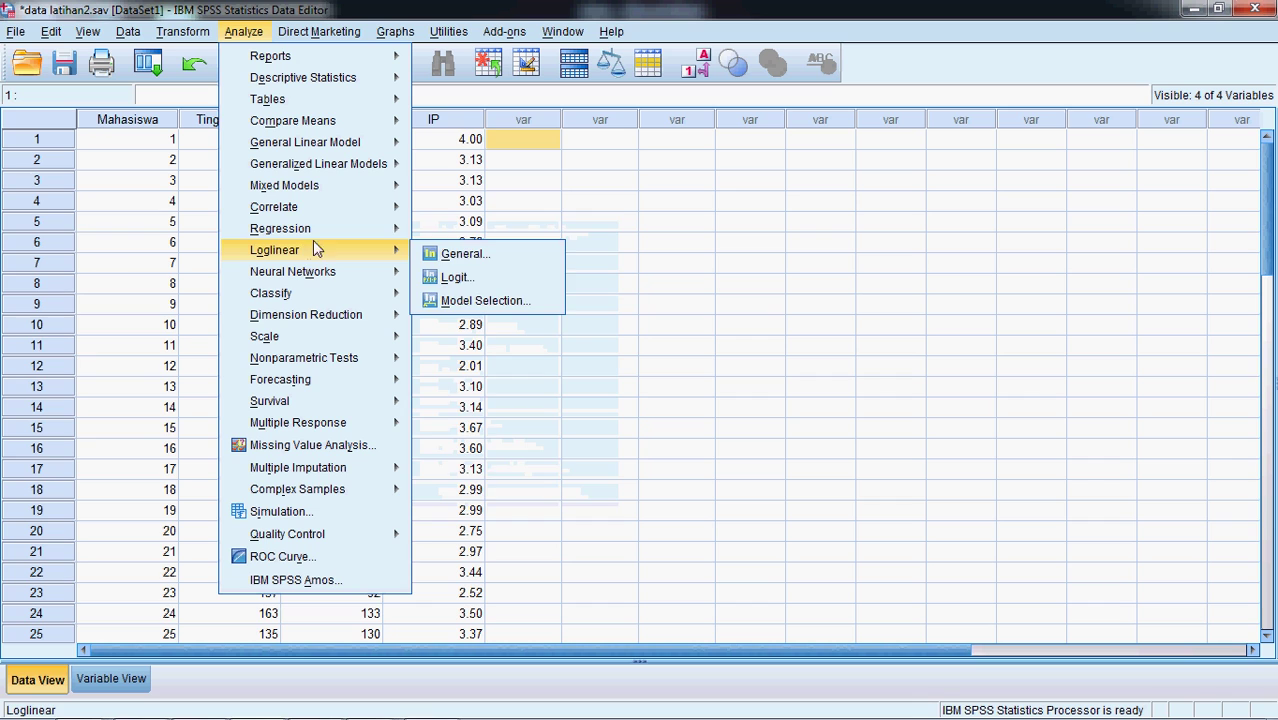
mouse_move(335, 230)
click(450, 252)
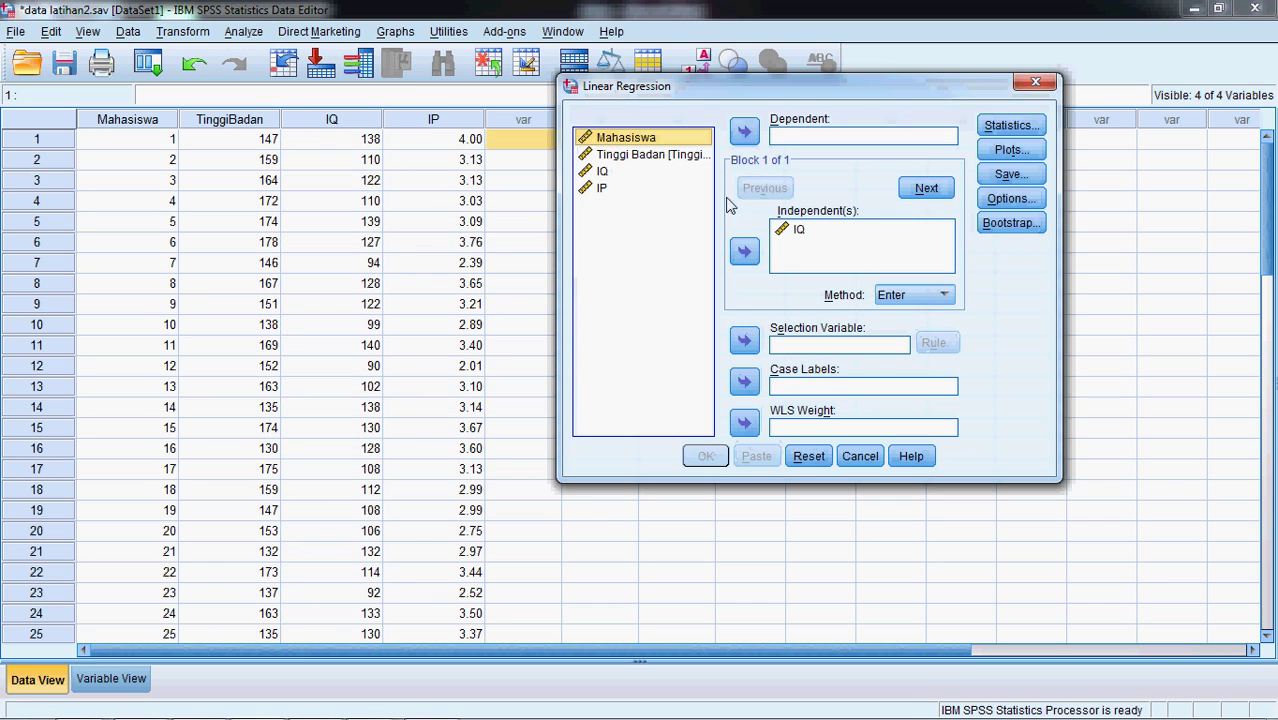
click(602, 189)
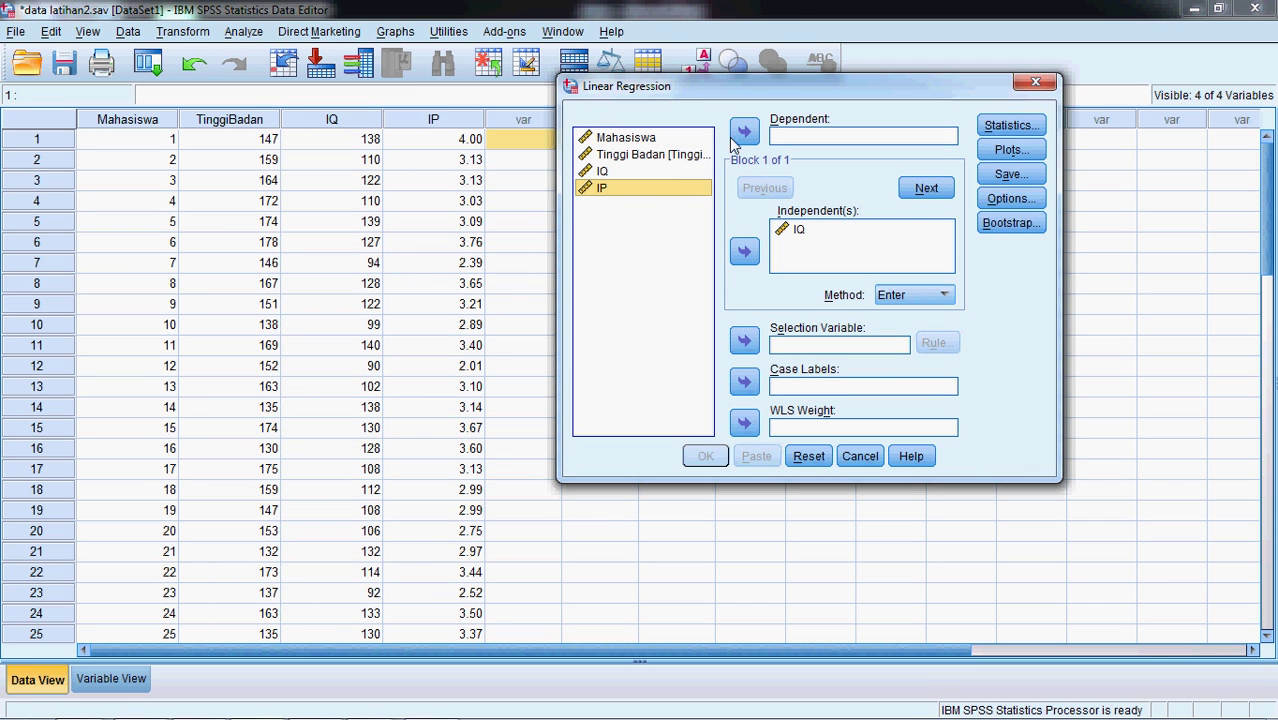
click(742, 134)
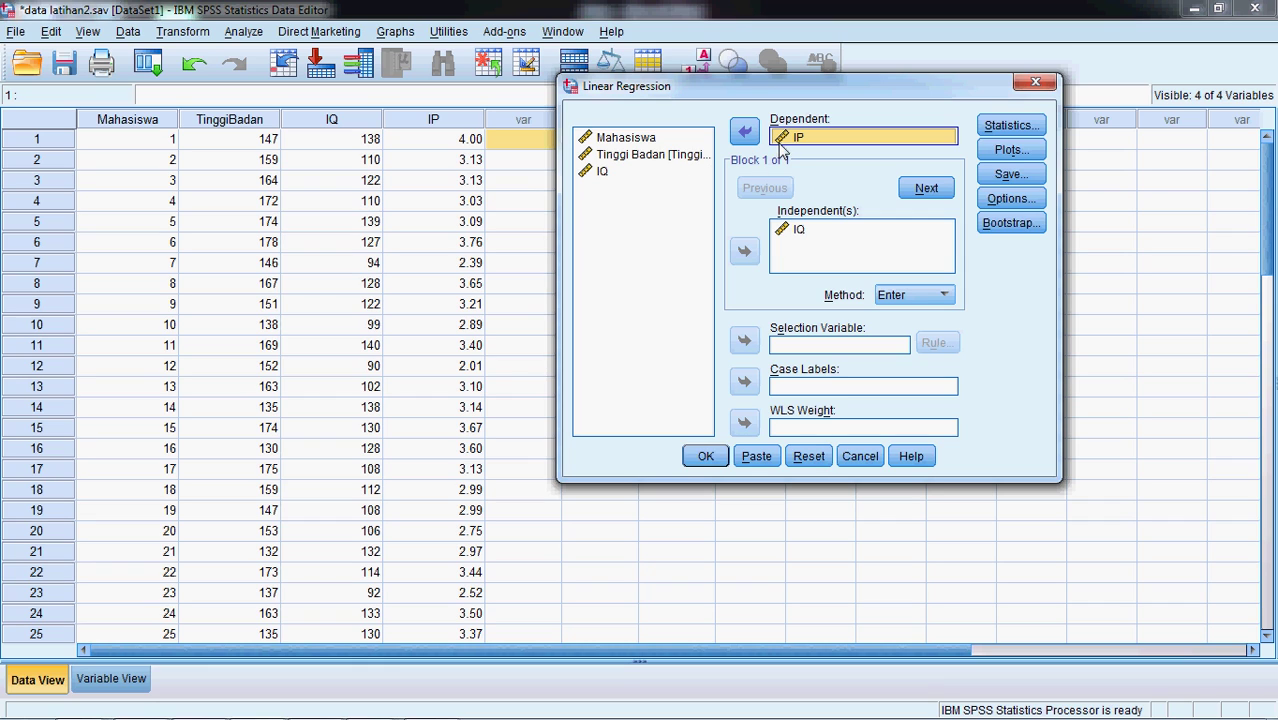
- Add Tinggi Badan to the regression's independent variables alongside IQ
click(650, 155)
click(745, 251)
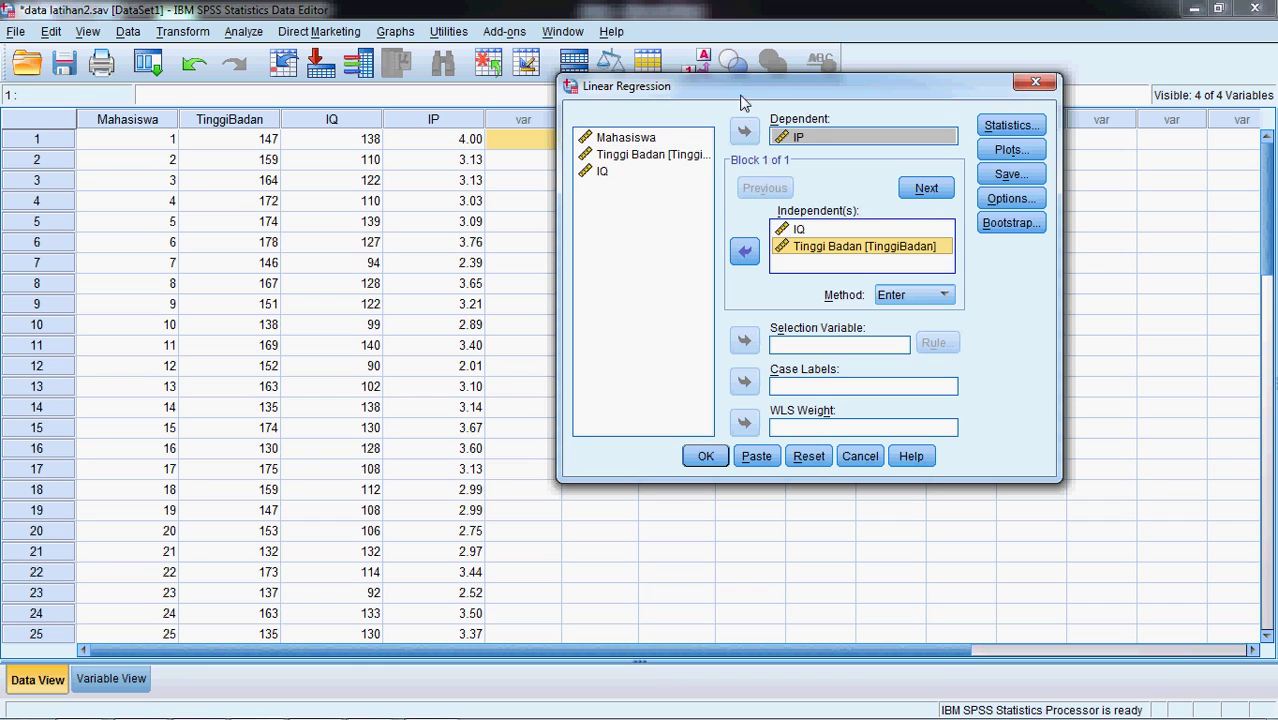
mouse_move(740, 94)
mouse_down()
mouse_move(742, 38)
mouse_move(744, 70)
mouse_up()
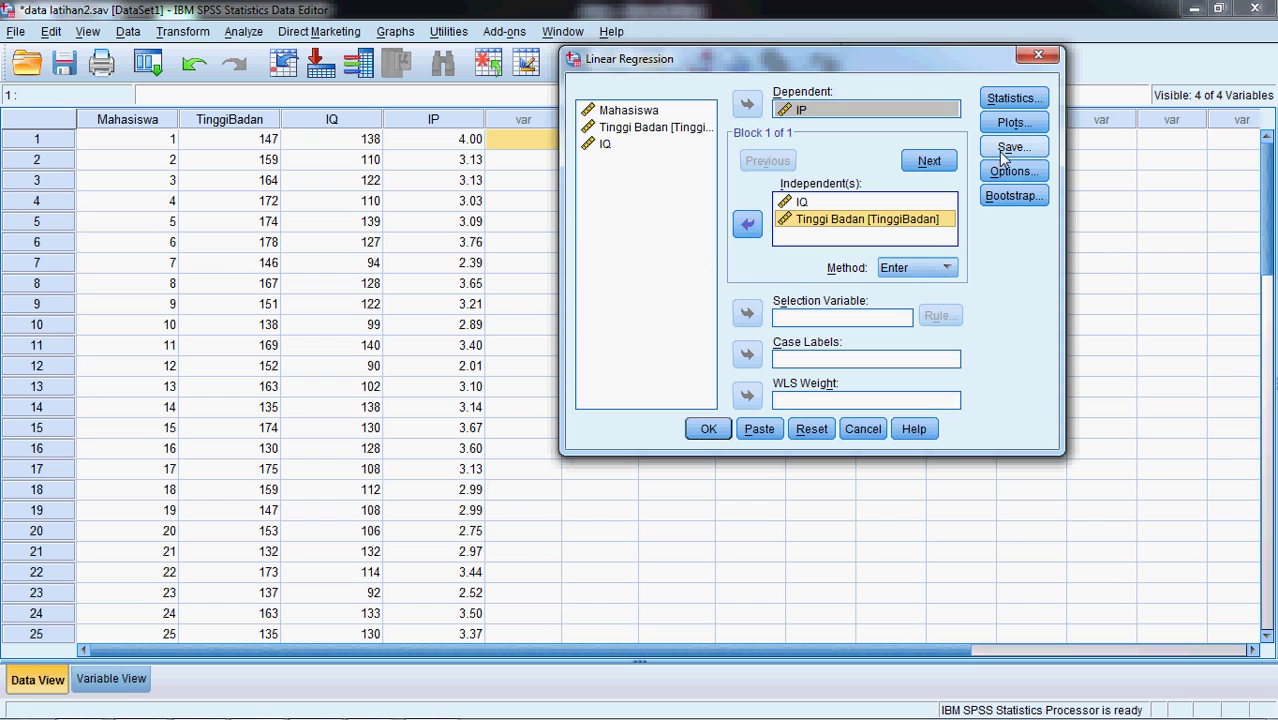
- Include collinearity diagnostics in the regression statistics and run the analysis
click(1017, 100)
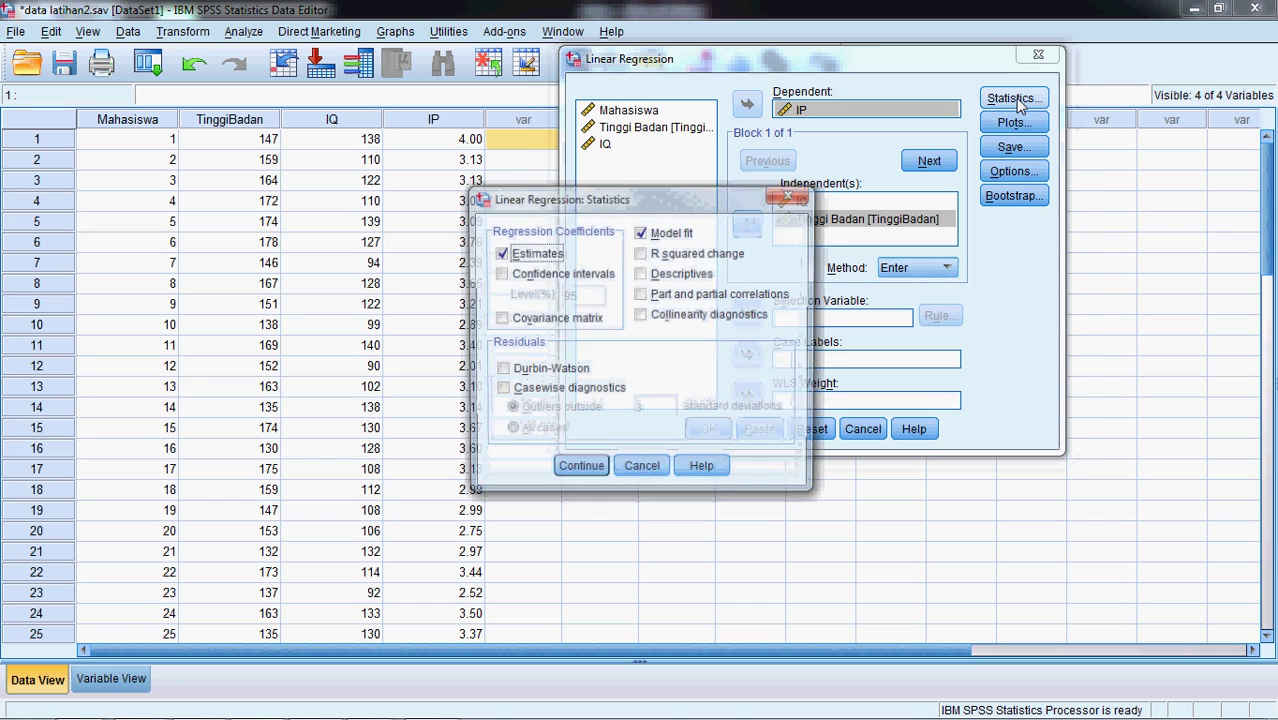
click(647, 326)
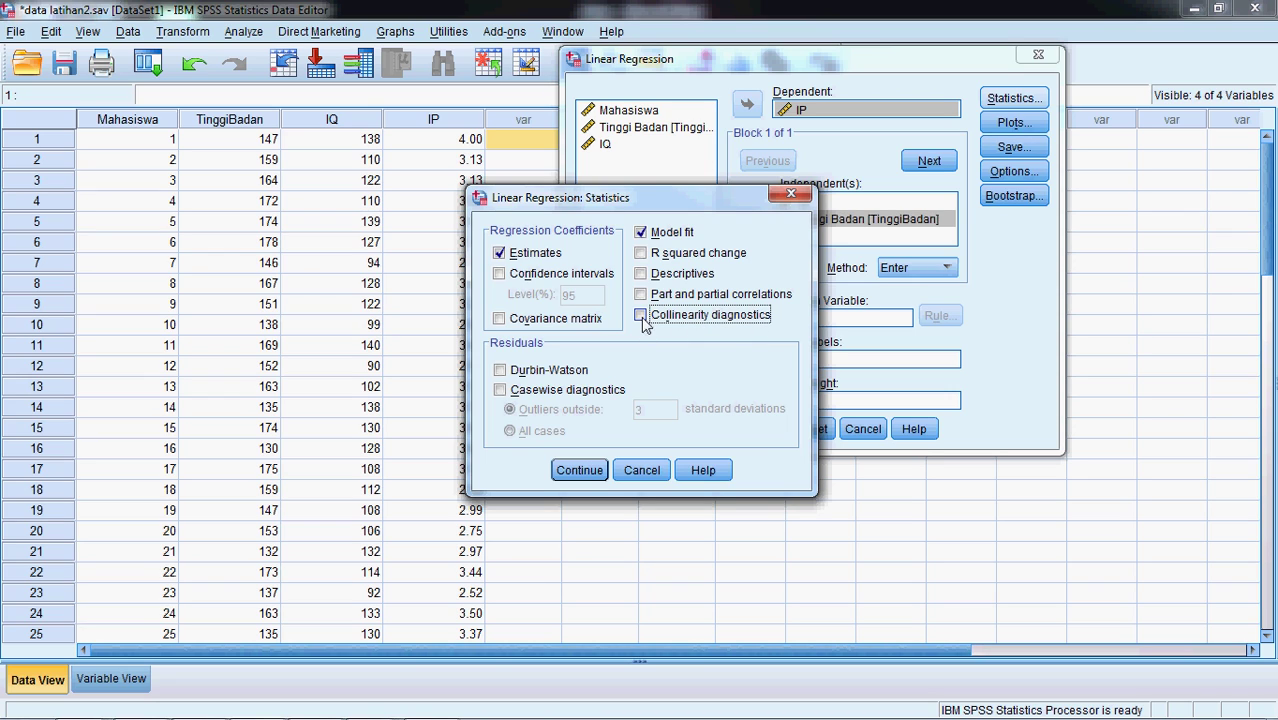
click(646, 326)
click(580, 470)
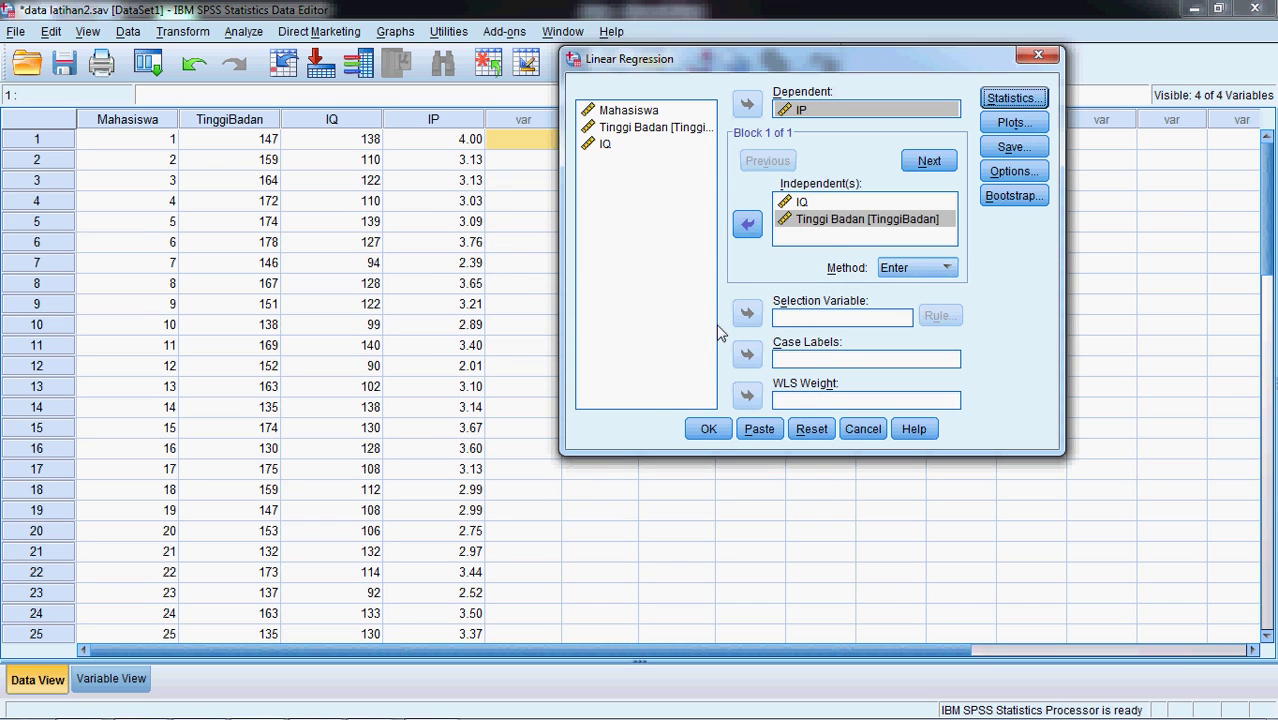
click(708, 430)
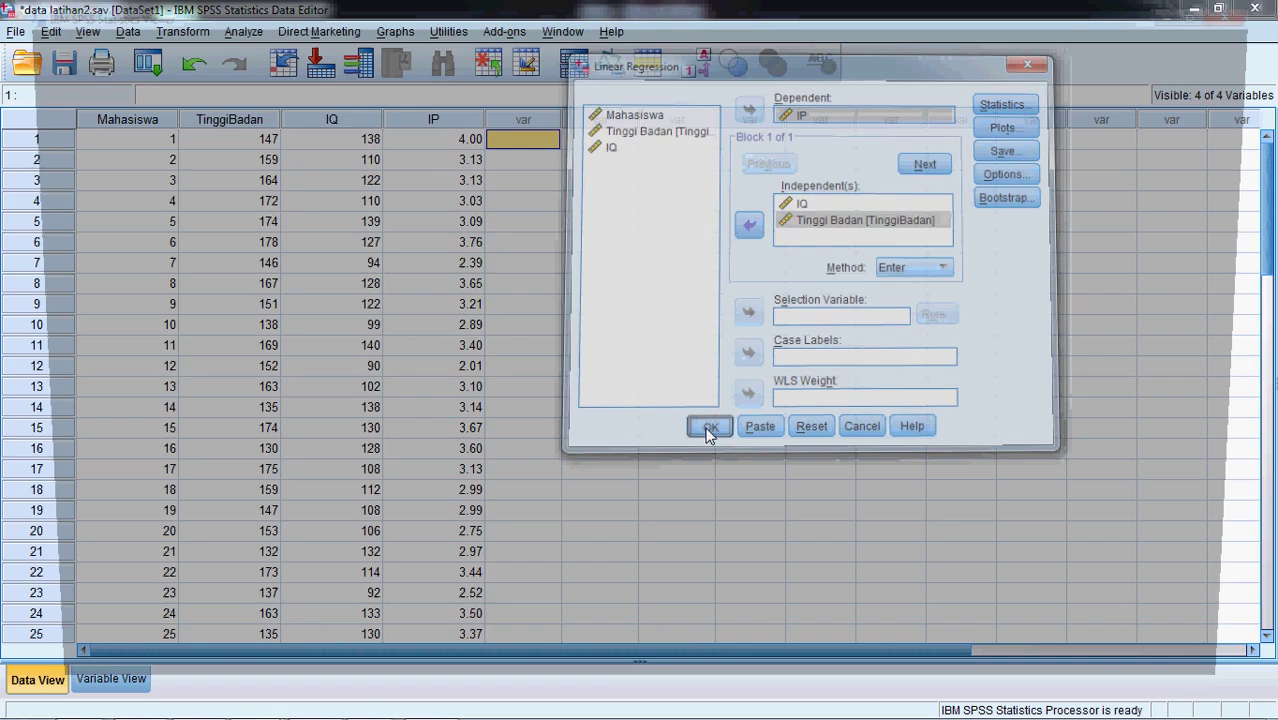
- Review the regression output from the coefficients and collinearity tables through the residual charts, returning to the model summary
scroll(708, 436, down, 3)
scroll(708, 436, down, 8)
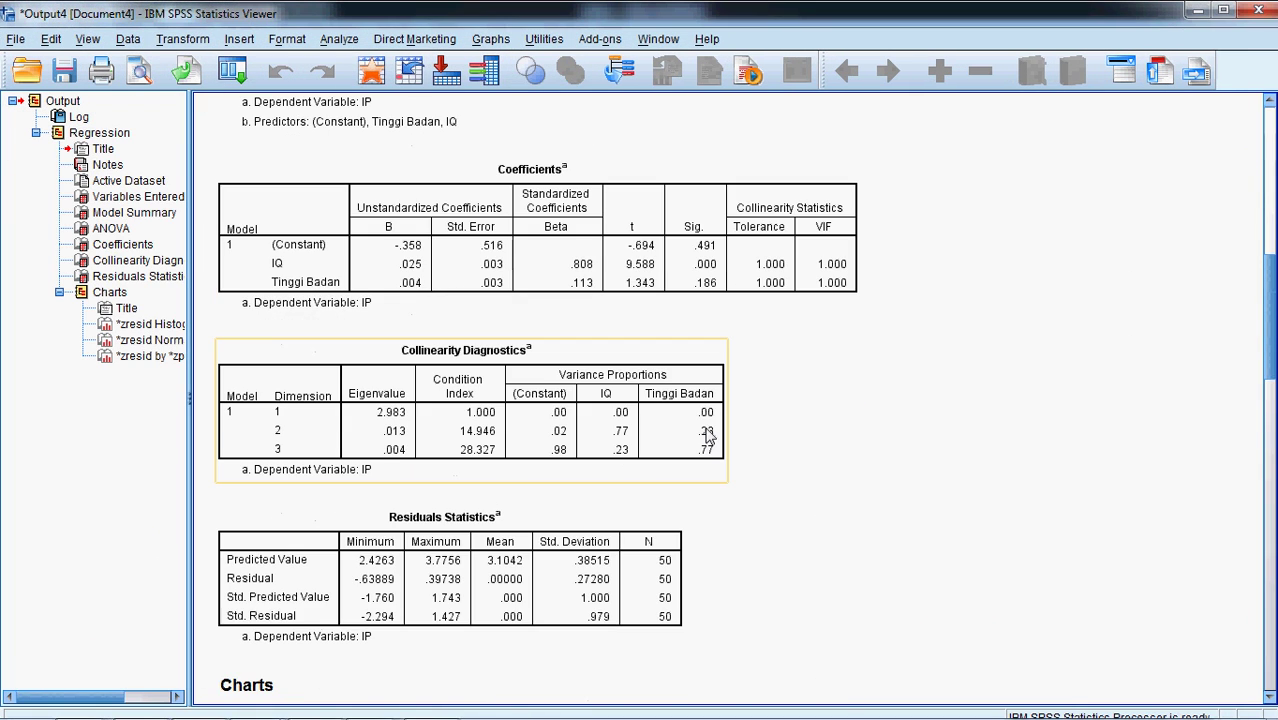
scroll(708, 436, up, 3)
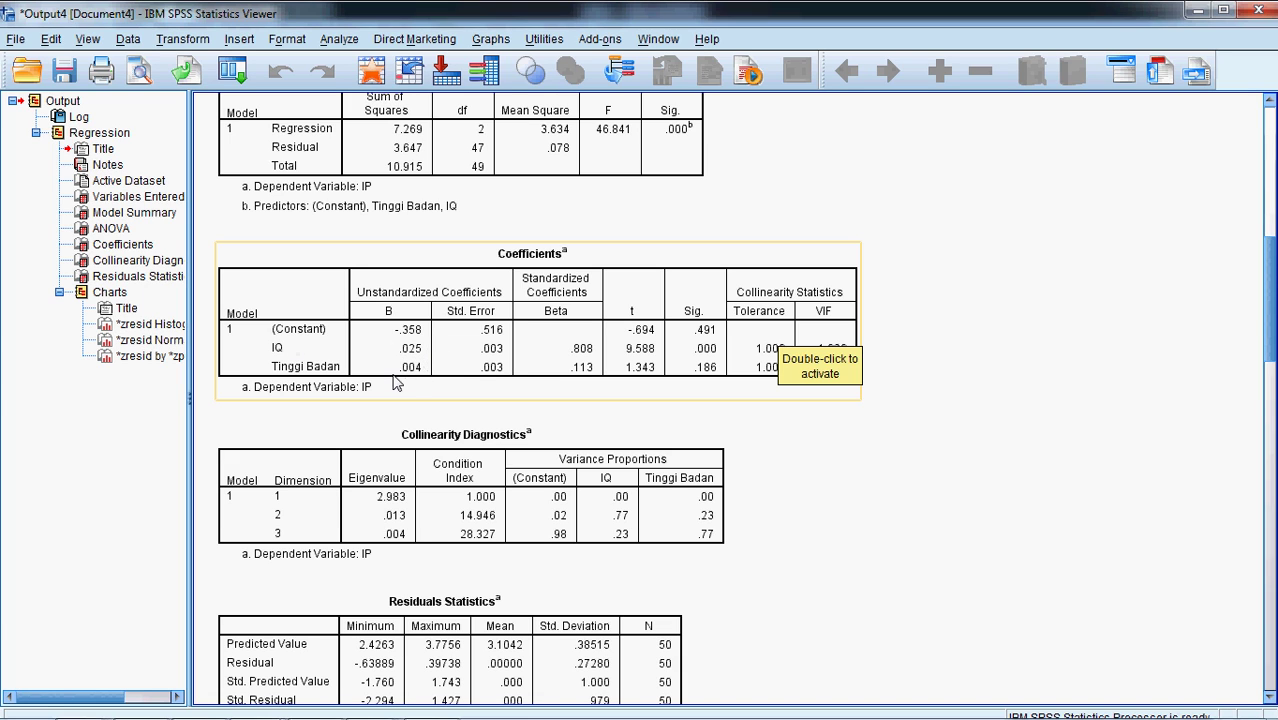
scroll(560, 300, down, 10)
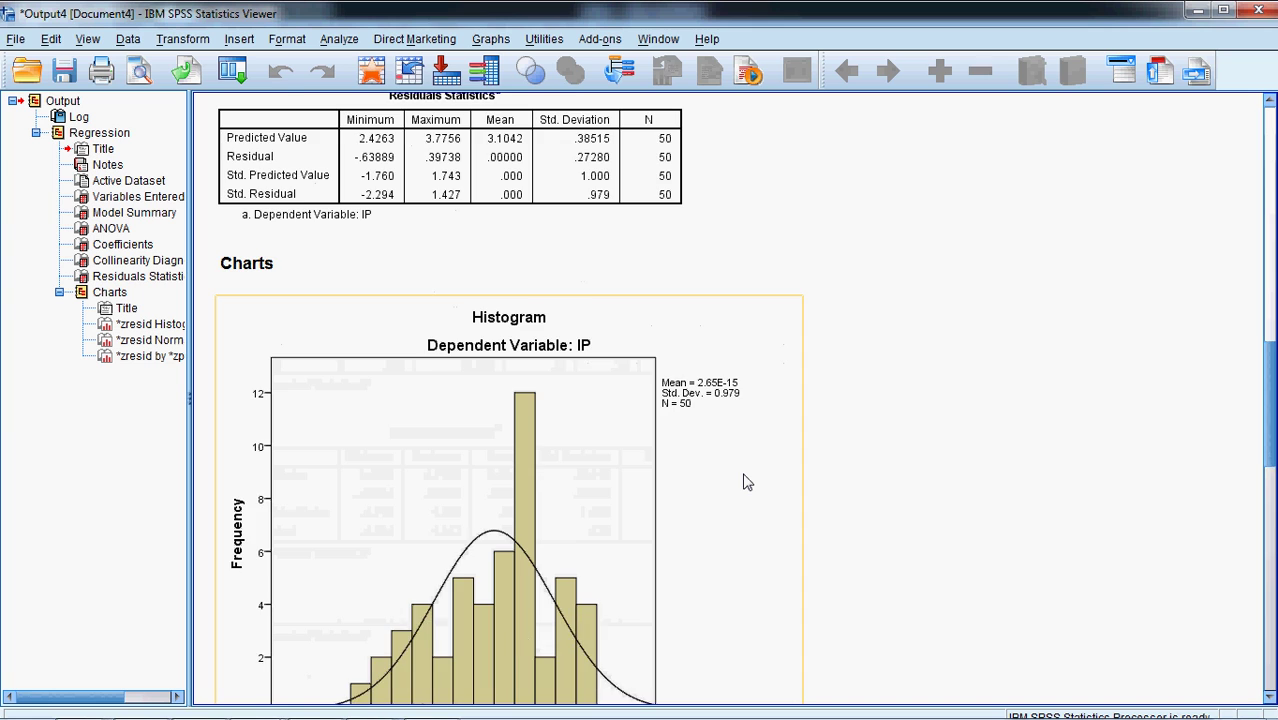
scroll(745, 480, down, 12)
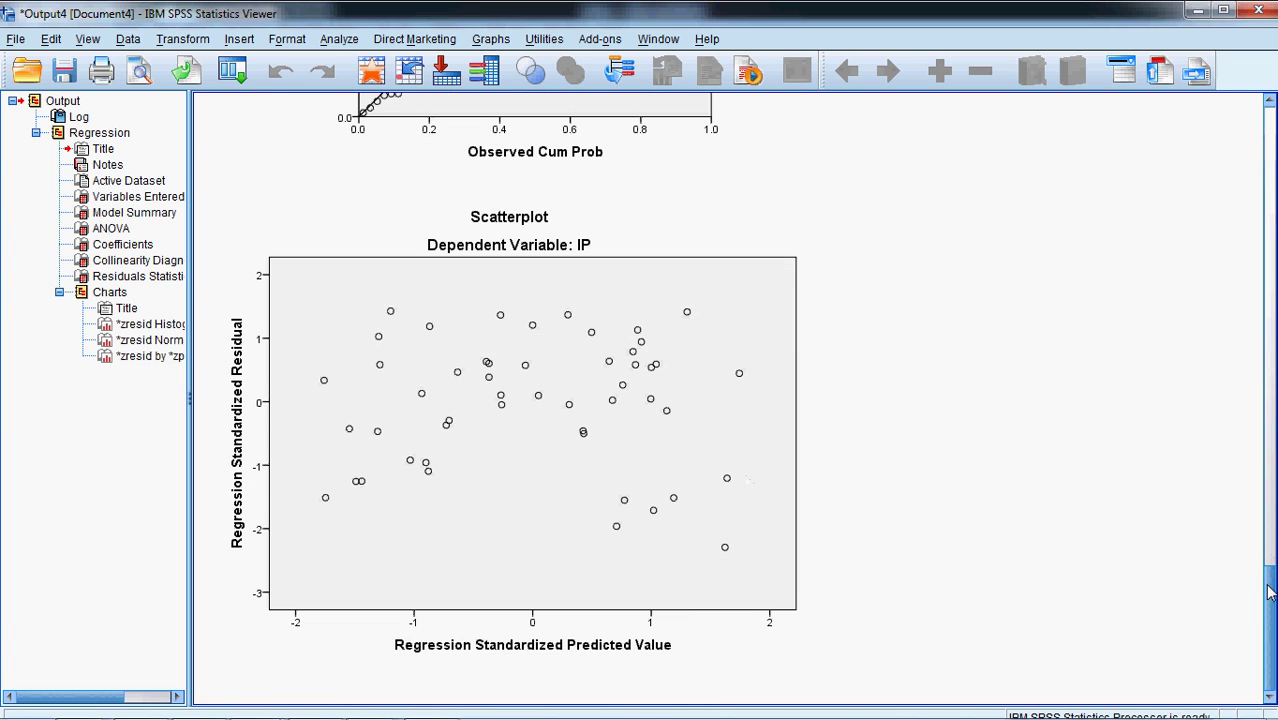
drag(1268, 592, 1268, 172)
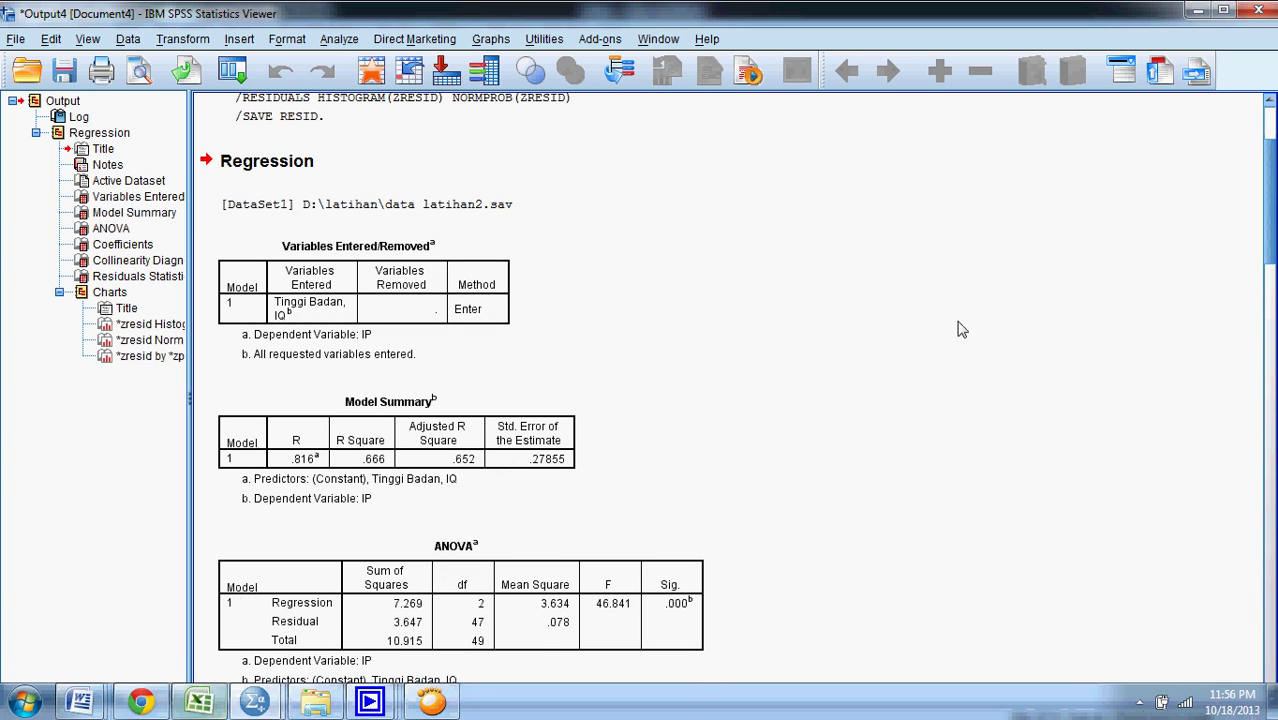
- Switch to the Word document "regresi linier sederhana dan berganda" and highlight the R Square column in the multiple regression's Model Summary table
mouse_move(82, 703)
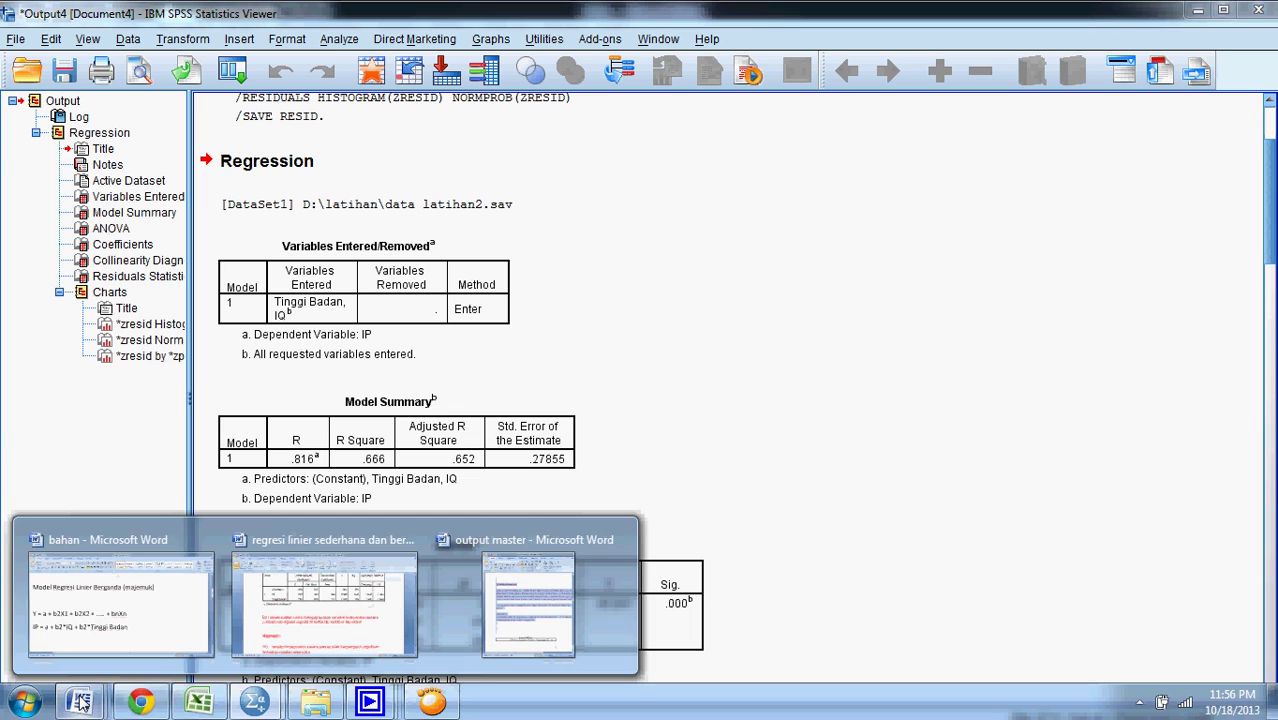
click(324, 600)
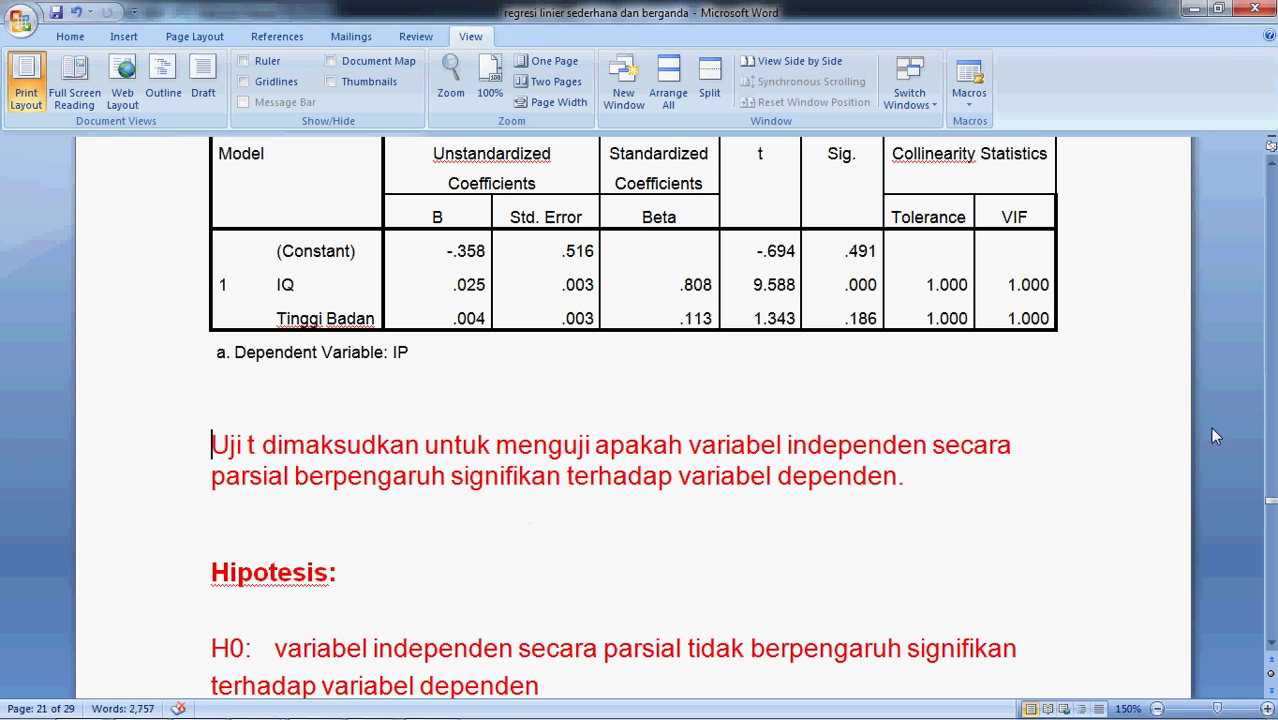
scroll(822, 485, up, 12)
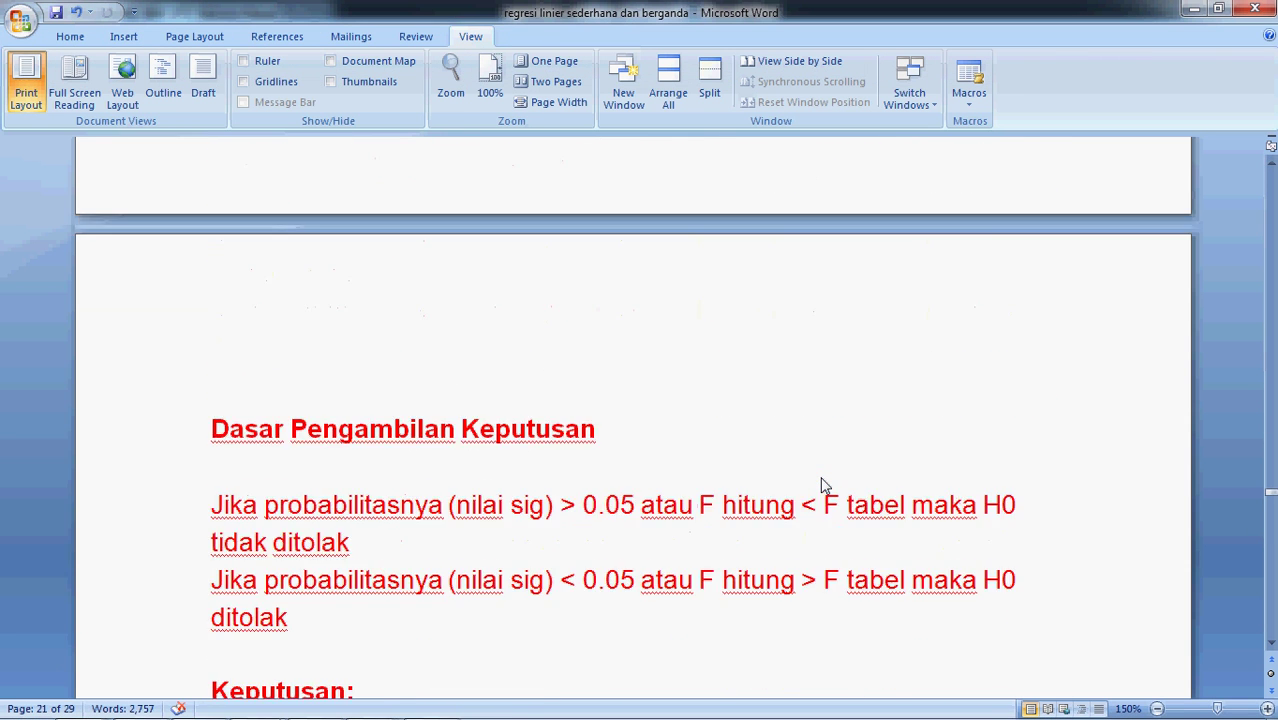
scroll(822, 485, up, 10)
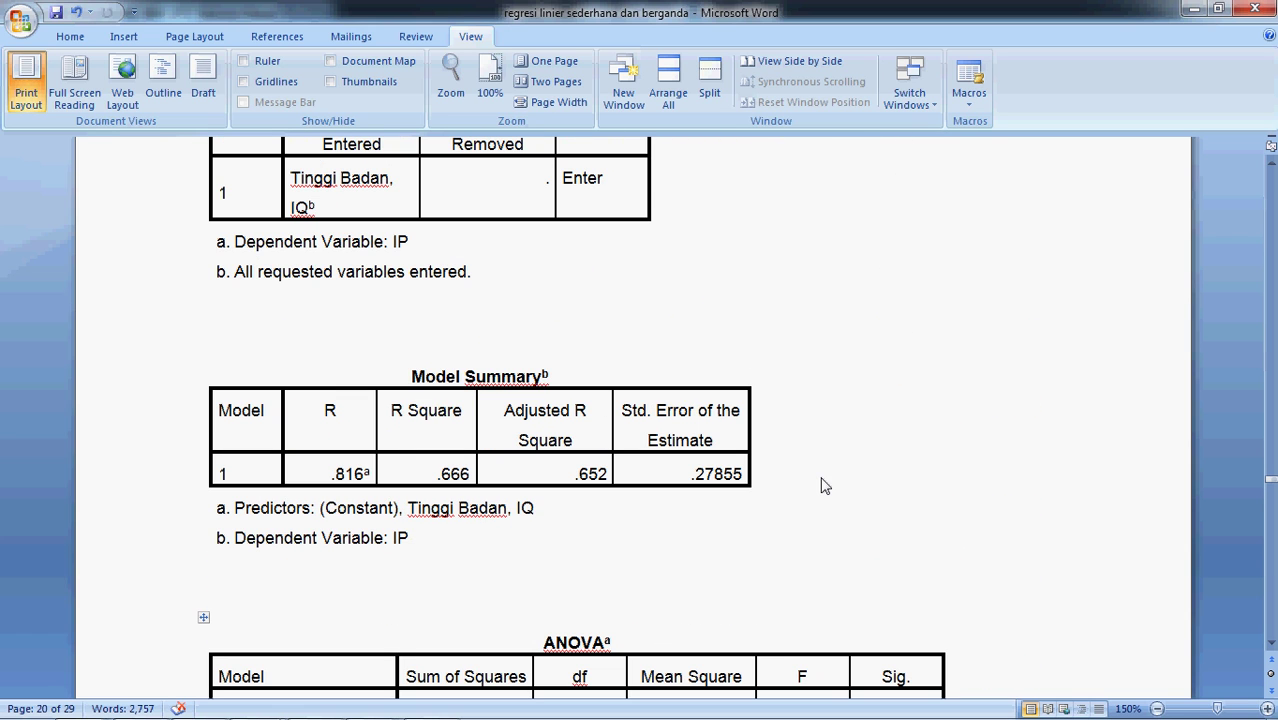
scroll(822, 485, down, 3)
scroll(822, 485, up, 4)
scroll(416, 468, down, 1)
drag(397, 415, 400, 468)
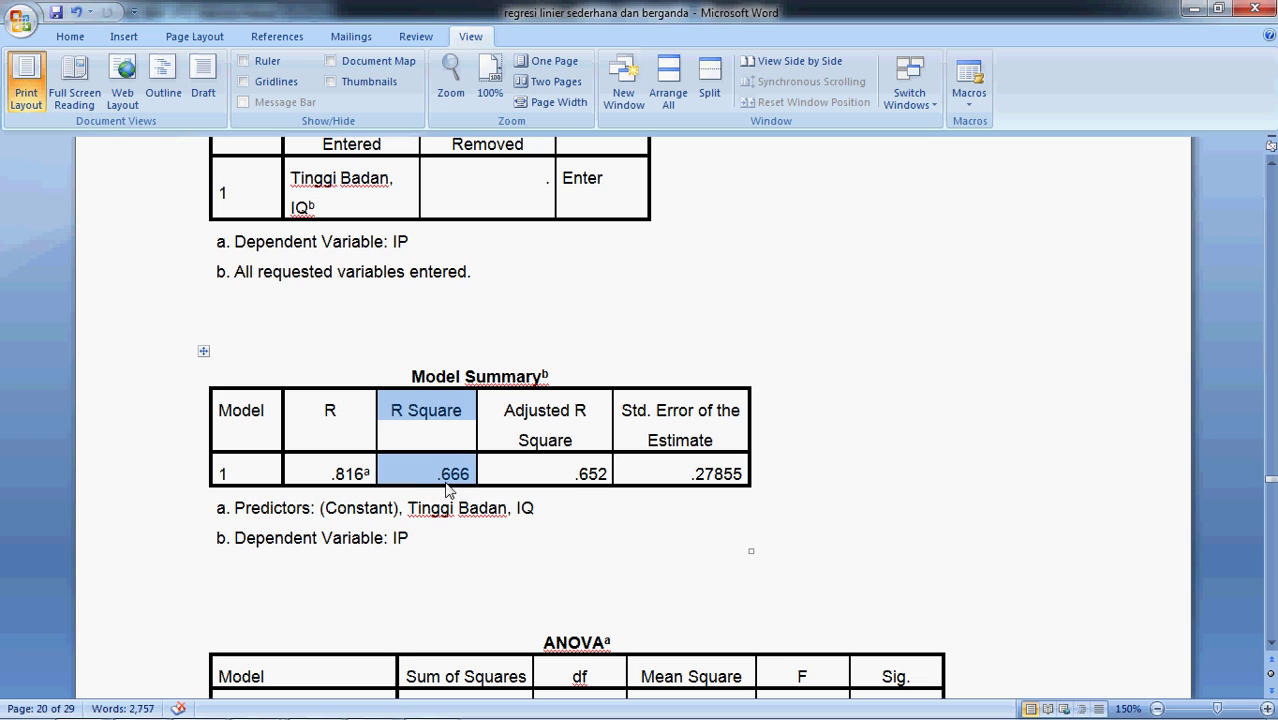
- Examine the ANOVA table and the F test explanation below it
scroll(655, 360, down, 2)
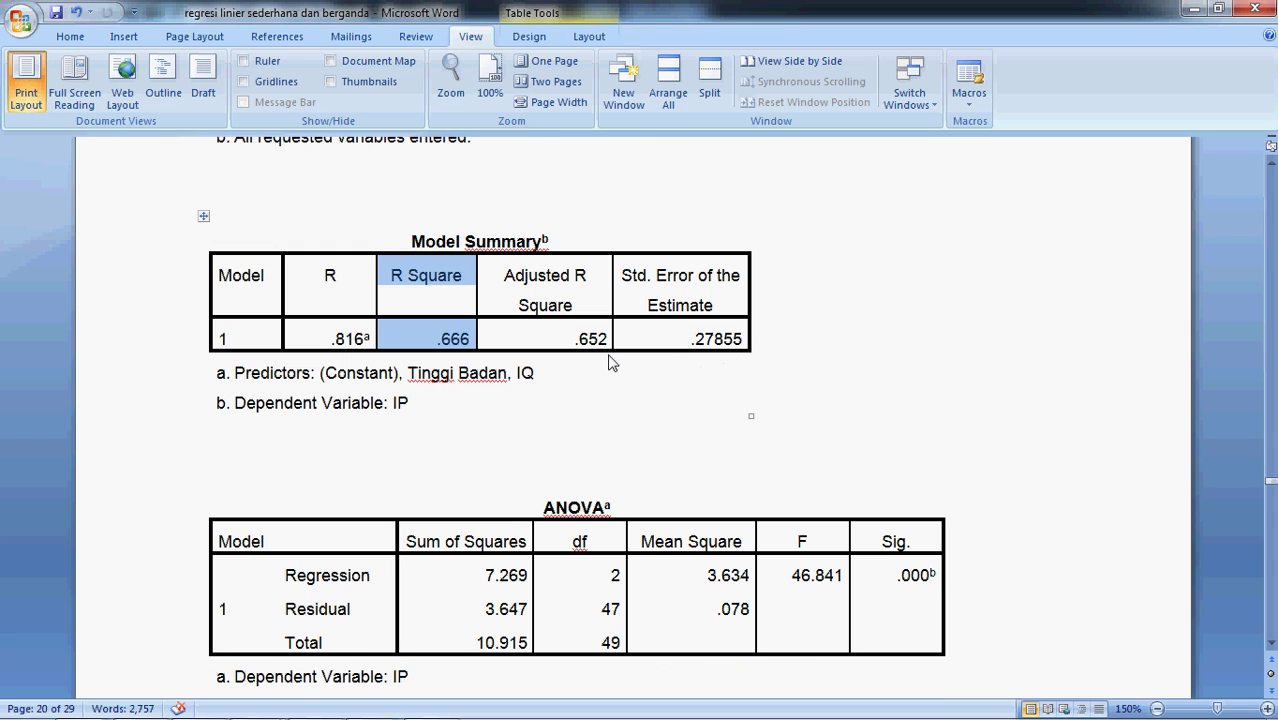
scroll(612, 363, down, 3)
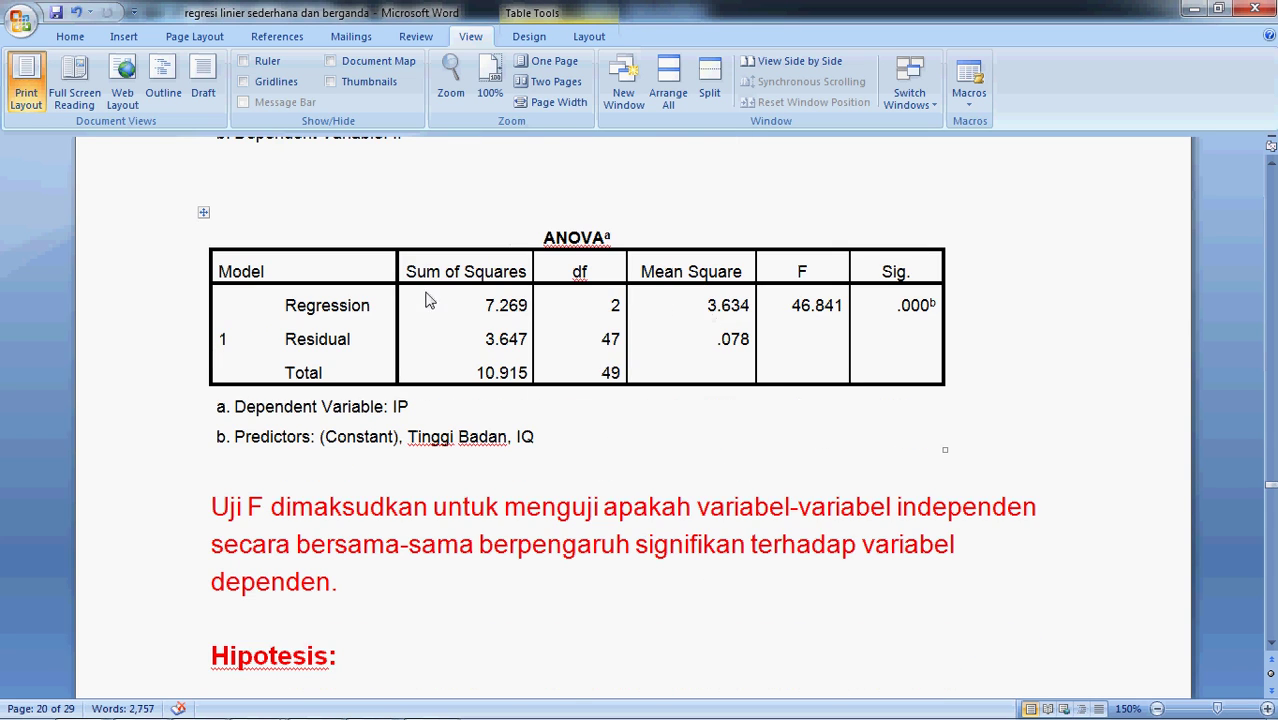